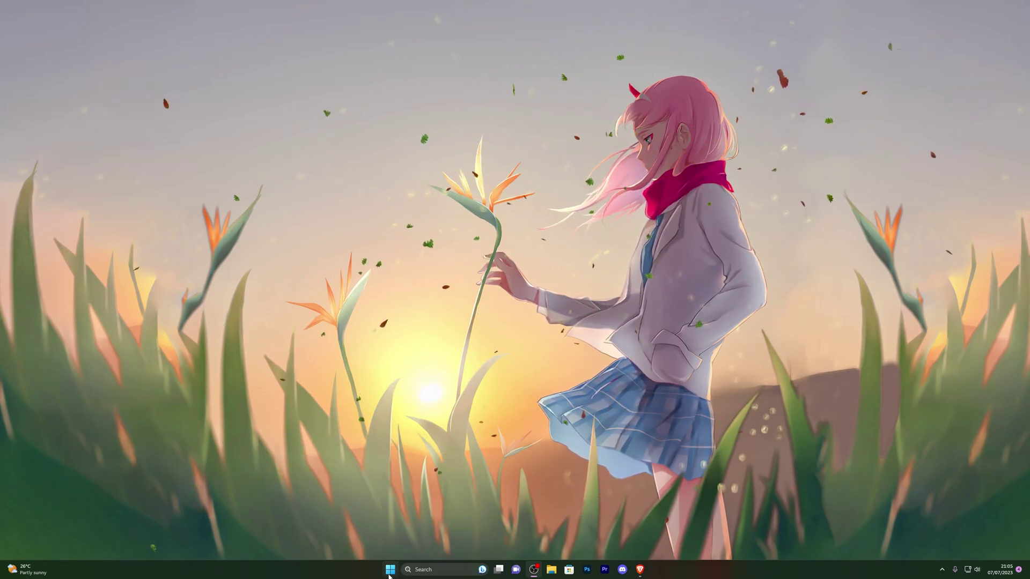
# - Check the real-time protection setting in the Windows Virus & threat protection settings, and close Windows Security
pyautogui.click(389, 574)
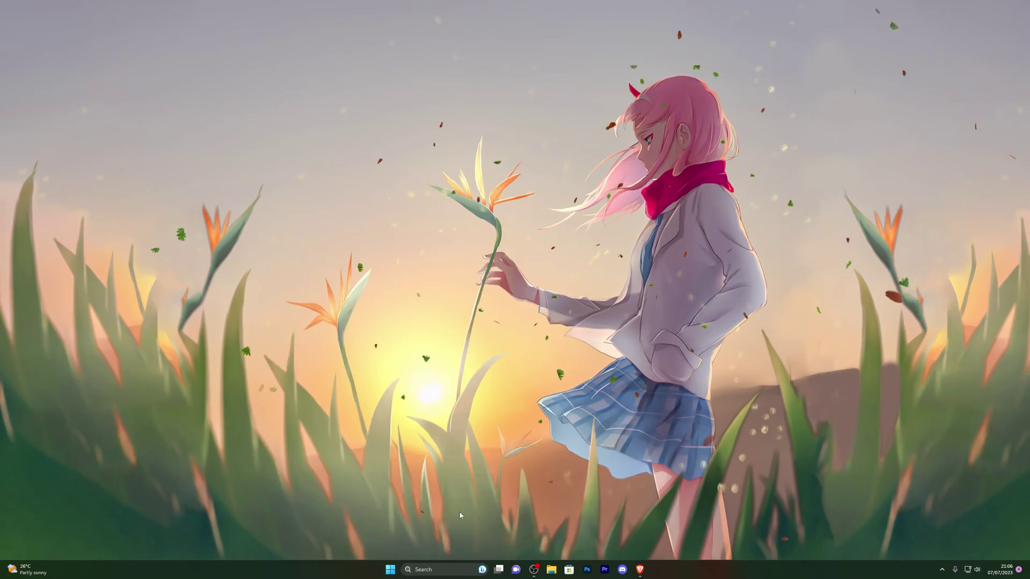
pyautogui.click(390, 570)
pyautogui.write('virus')
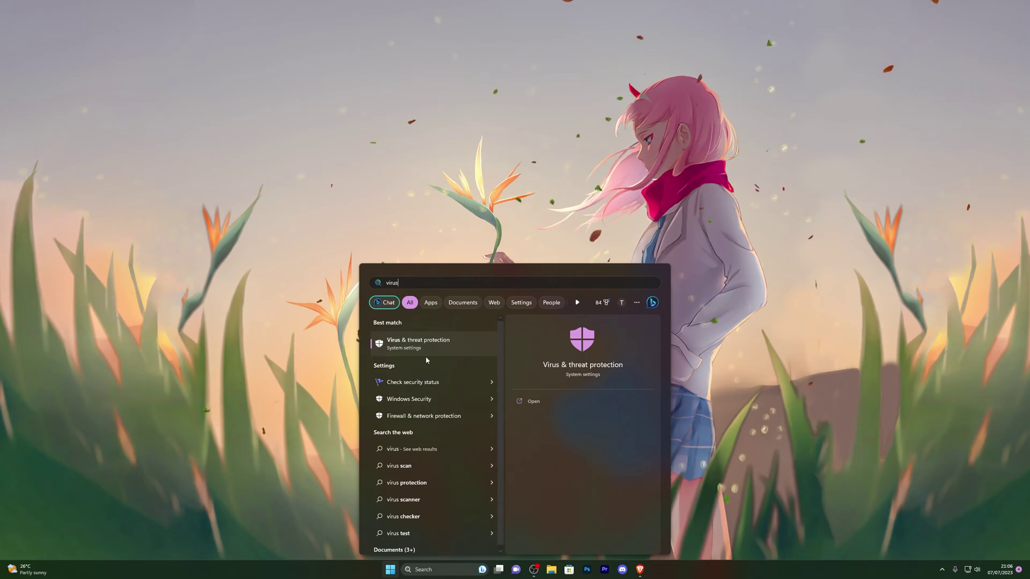
pyautogui.press('Return')
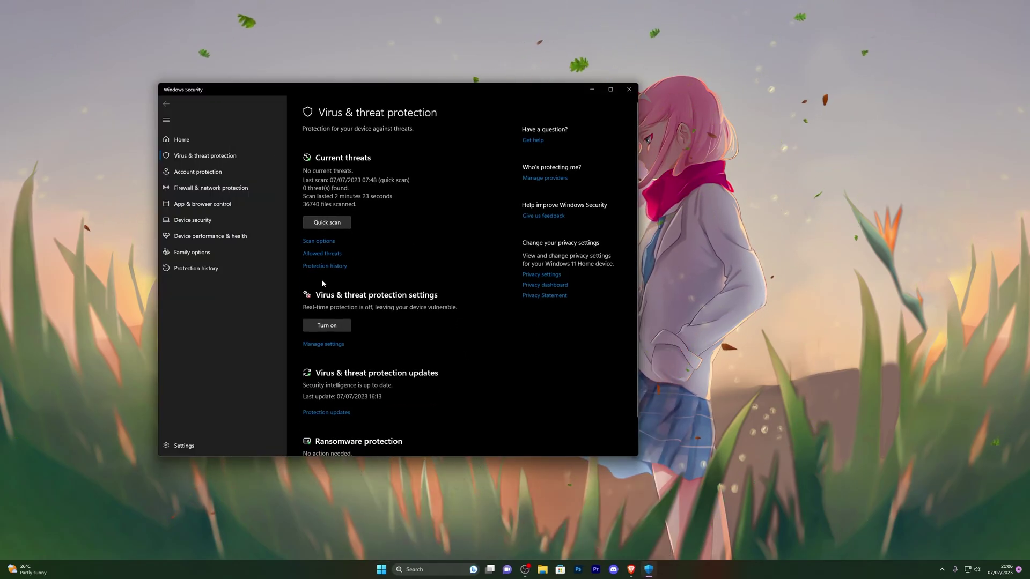
pyautogui.click(310, 345)
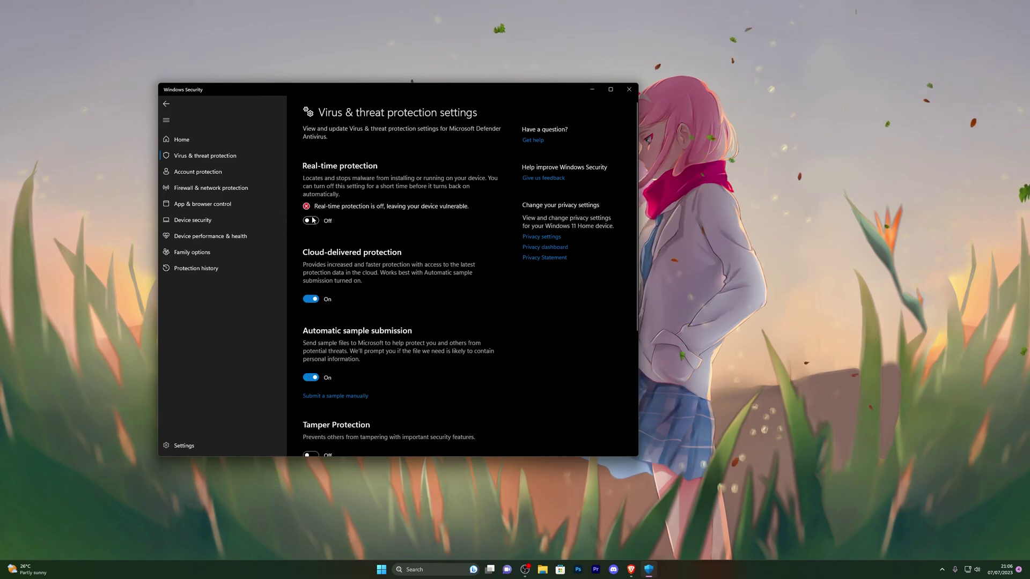
pyautogui.click(629, 90)
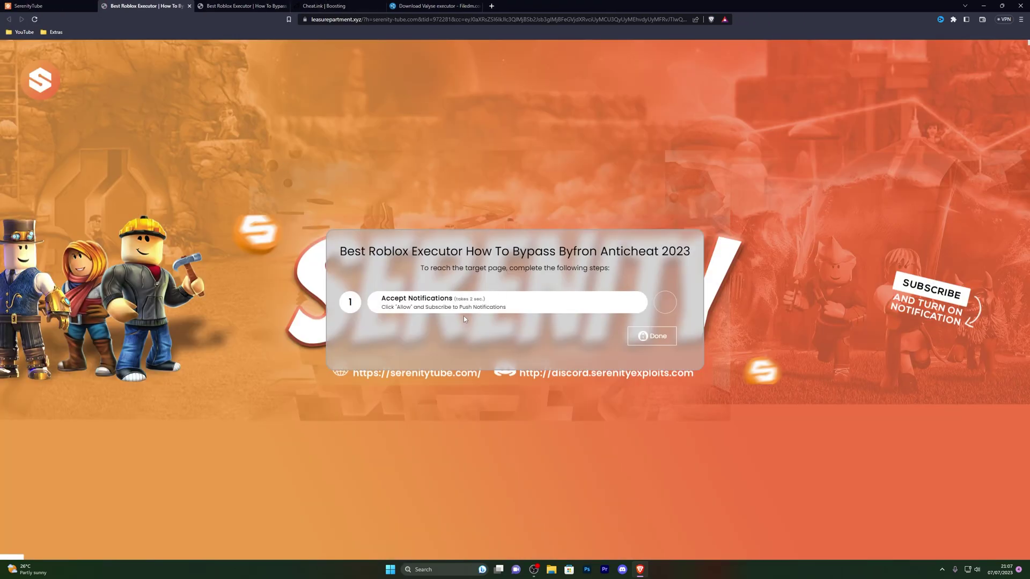
# - Open the Accept Notifications task on the link page, dismiss its pop-up, and unlock the content on the cheat.ink page
pyautogui.click(491, 313)
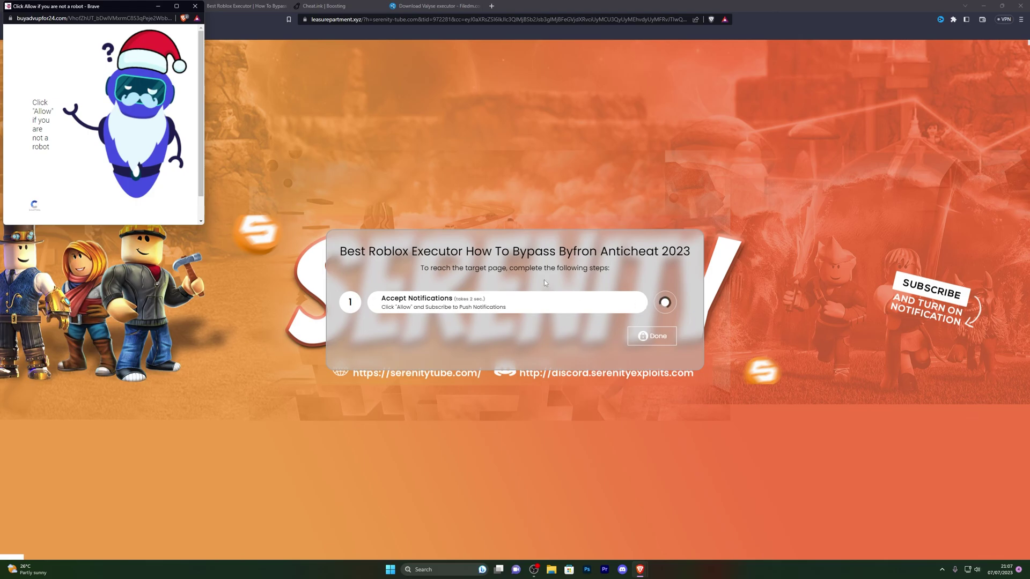
pyautogui.click(195, 6)
pyautogui.click(308, 8)
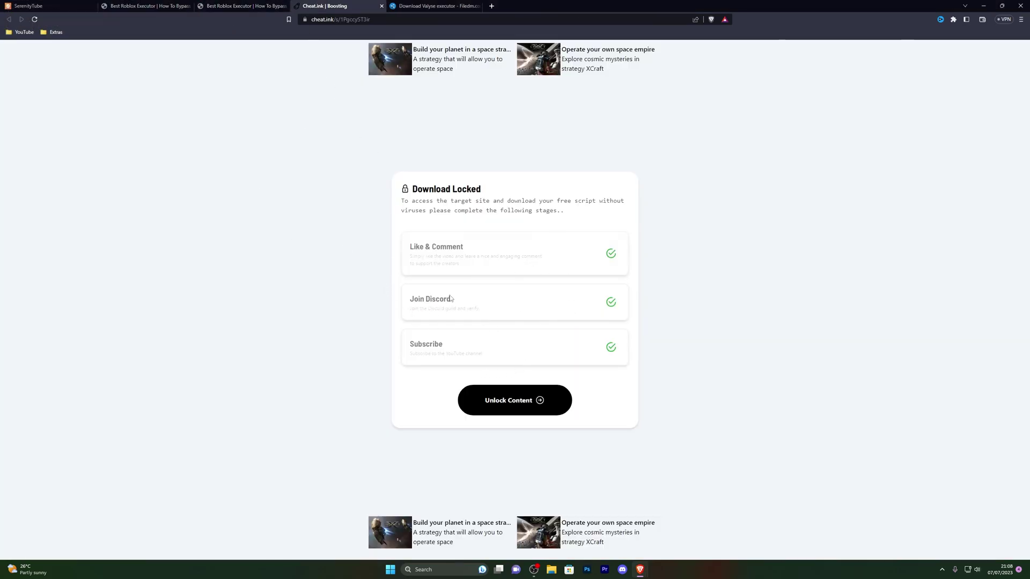
pyautogui.click(525, 392)
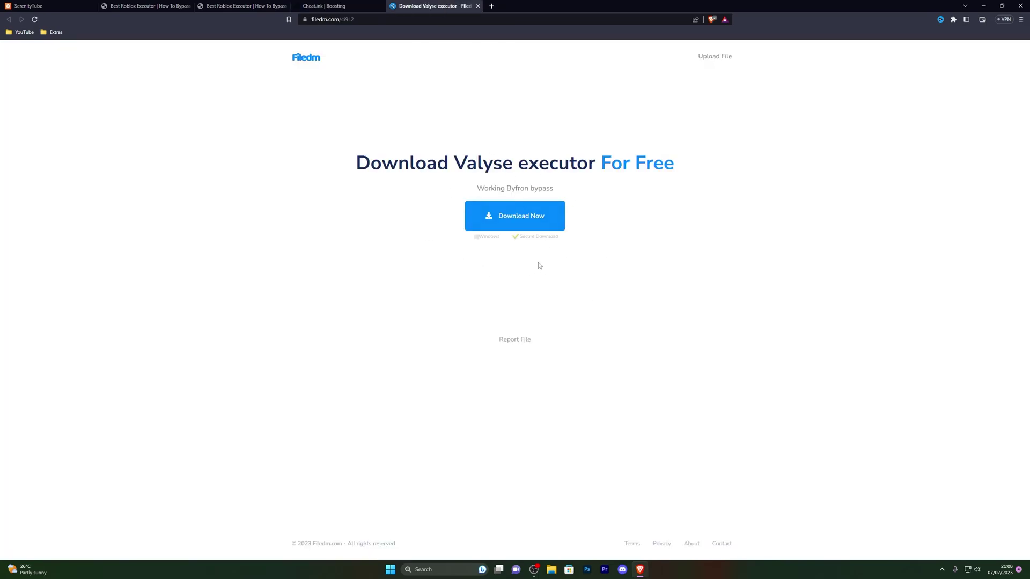
# - Download the Valyse executor installer from Filedm and save it to the Desktop as Valyse executor_20538
pyautogui.click(517, 226)
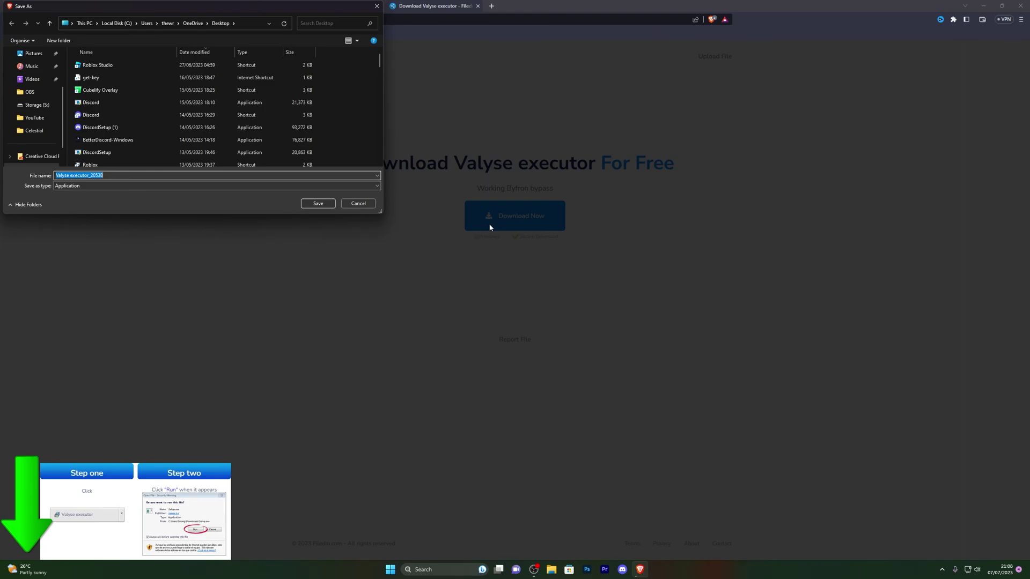
pyautogui.scroll(2, 47, 105)
pyautogui.click(25, 83)
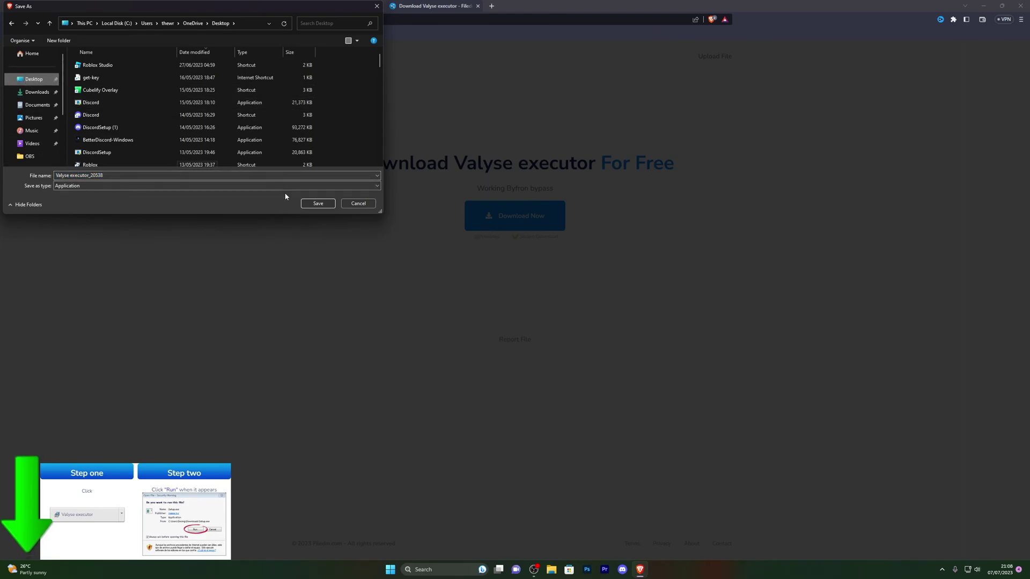
pyautogui.click(316, 204)
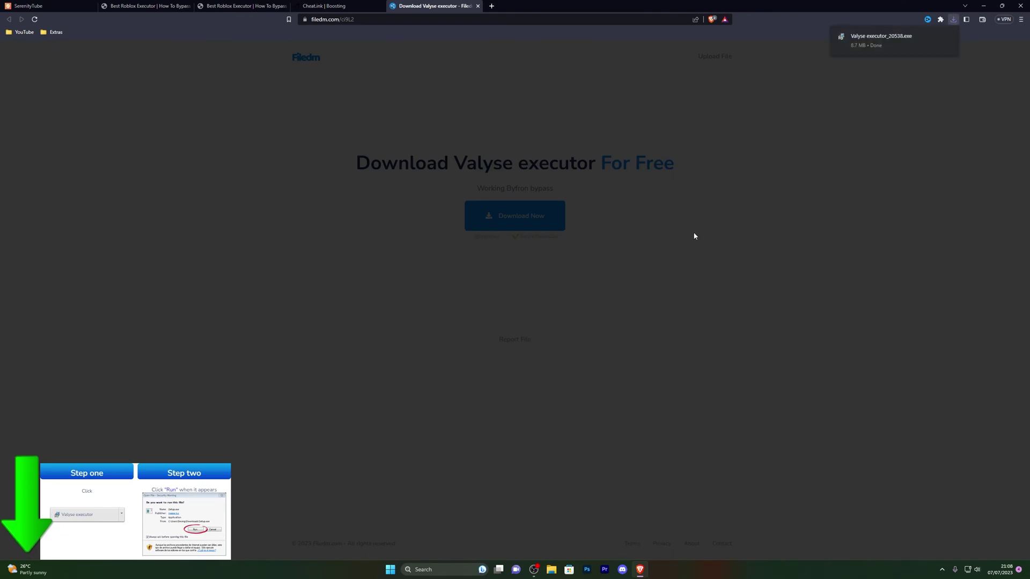
# - Run the Valyse executor installer from the desktop and decline the FreeVPN, PDF Suite 2021 and SpyHunter offers
pyautogui.press('super+d')
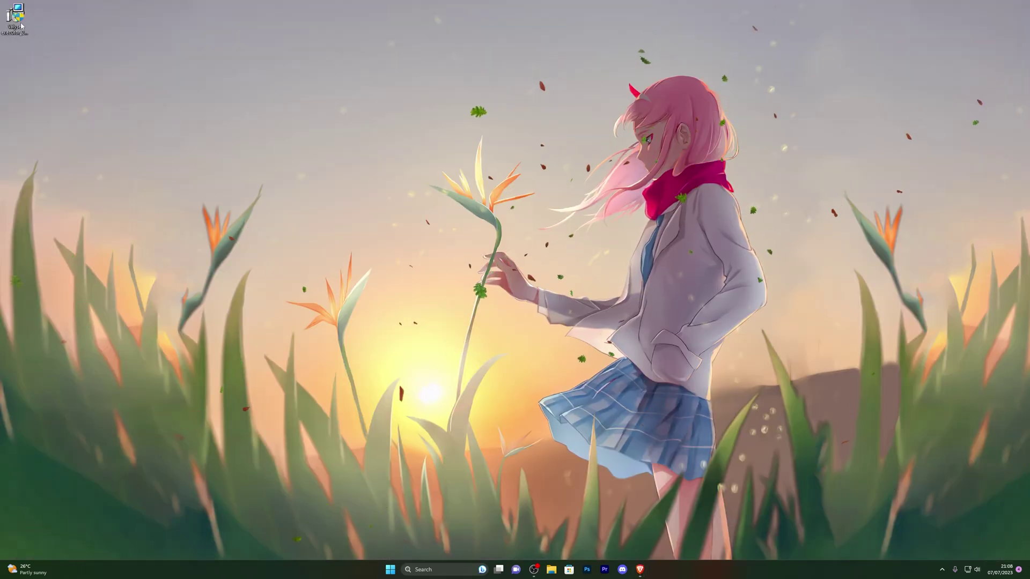
pyautogui.doubleClick(21, 26)
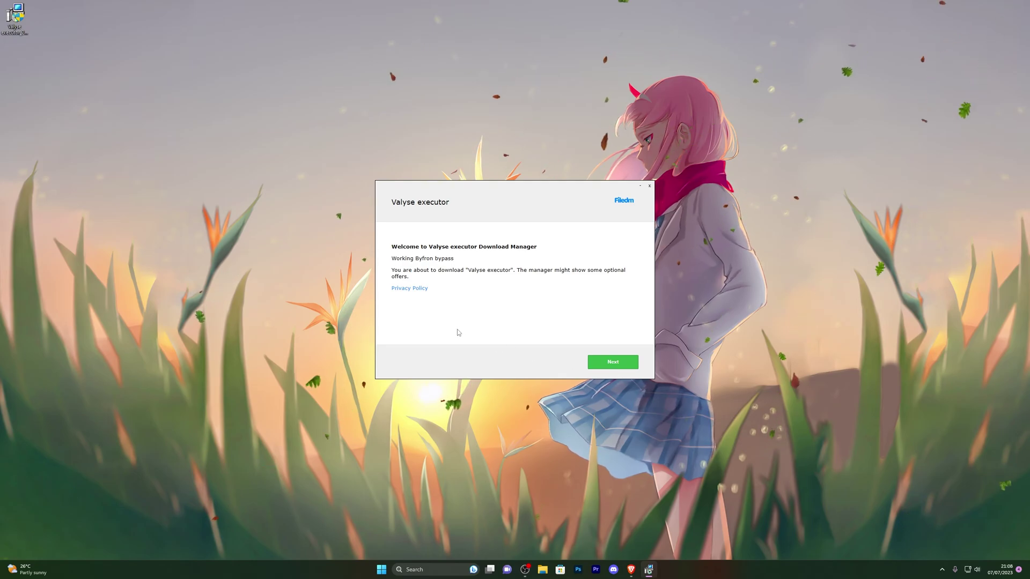
pyautogui.click(600, 367)
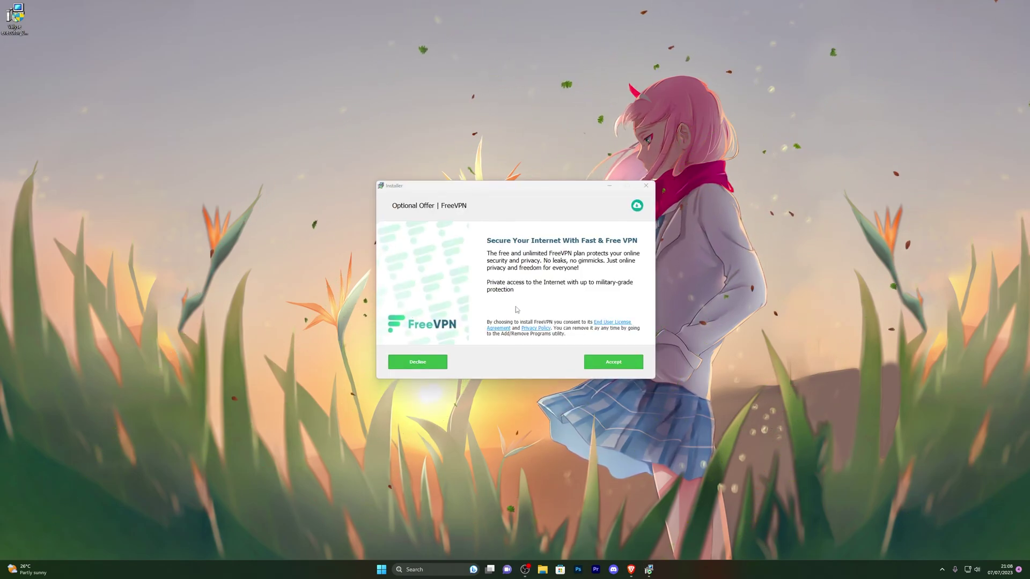
pyautogui.click(411, 365)
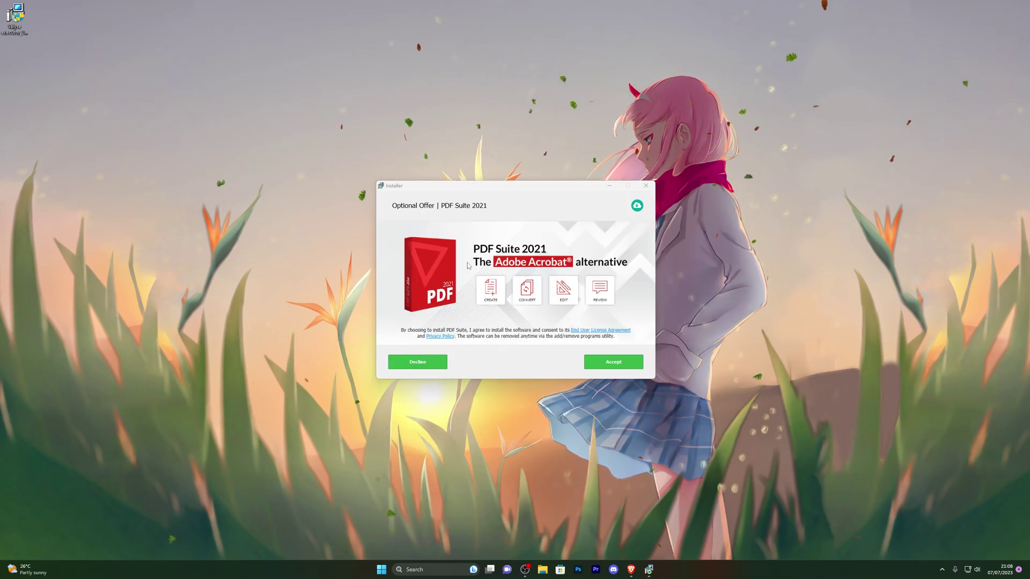
pyautogui.click(419, 364)
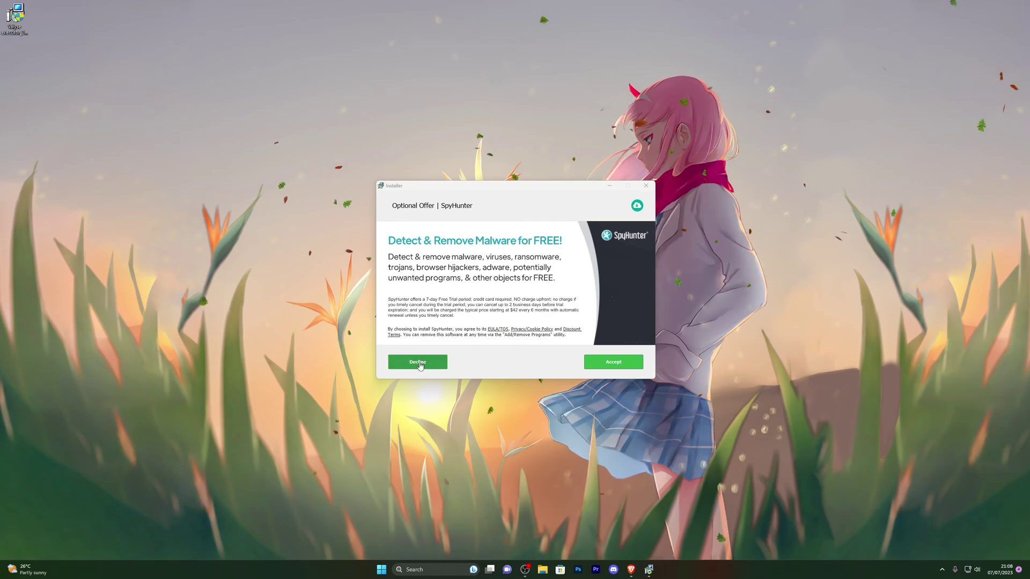
pyautogui.click(419, 364)
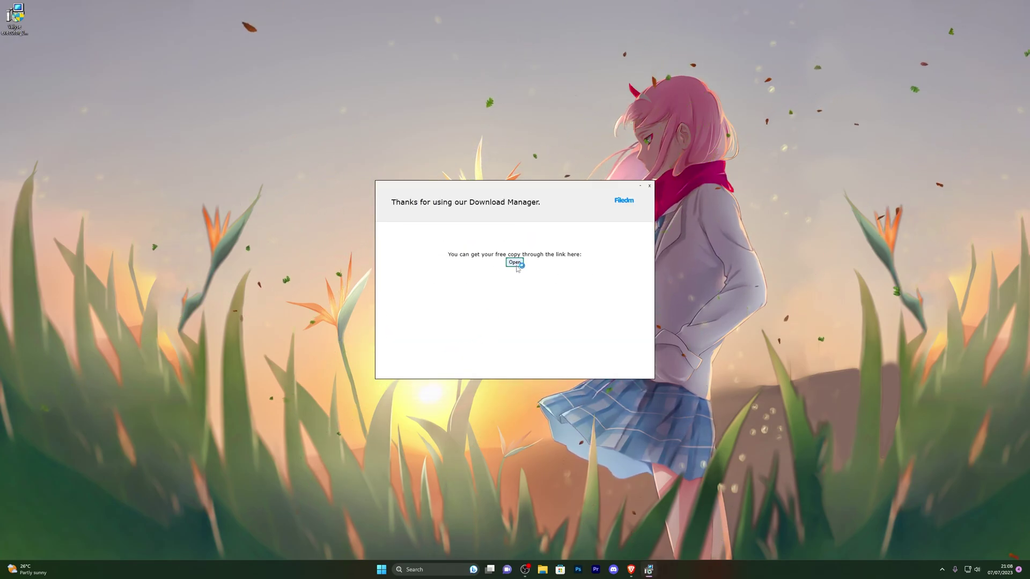
pyautogui.click(518, 267)
pyautogui.moveTo(504, 144); pyautogui.dragTo(340, 138)
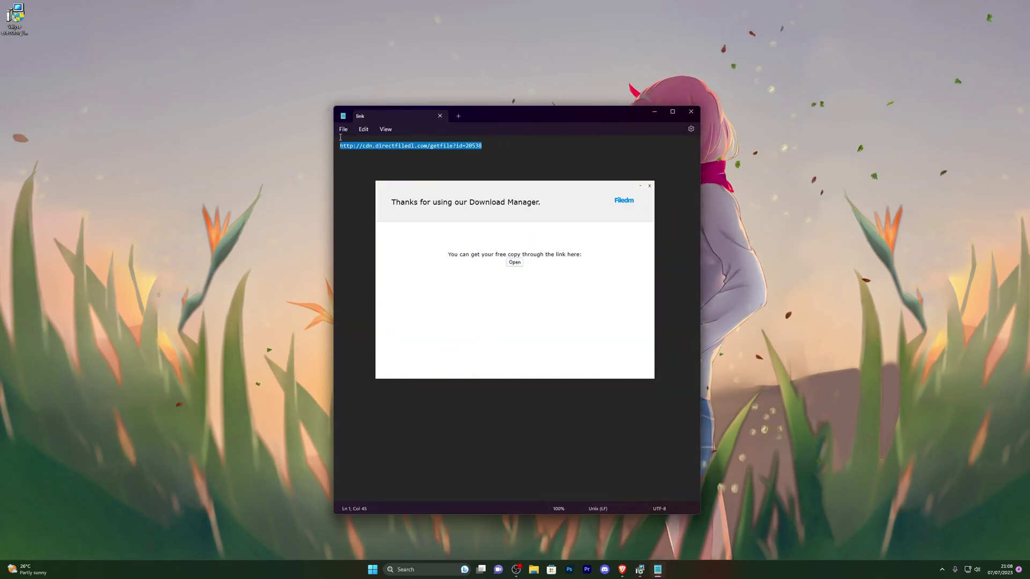
pyautogui.click(622, 569)
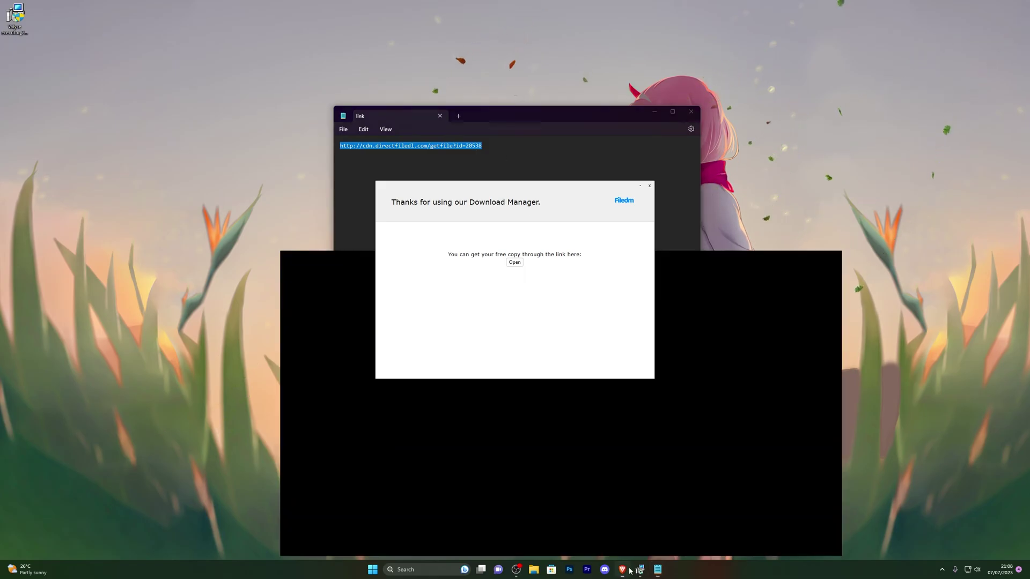
pyautogui.hotkey('ctrl', 't')
pyautogui.write('http://cdn.directfiledl.com/getfile?id=20538')
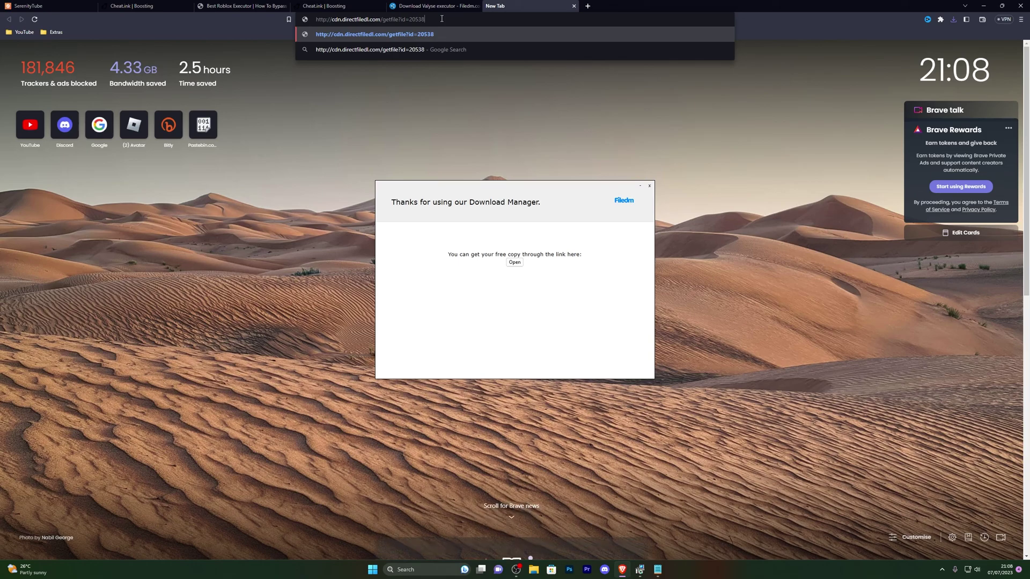
# - Load the pasted link and save the Valyse ZIP archive to the Desktop
pyautogui.press('Return')
pyautogui.scroll(3, 25, 87)
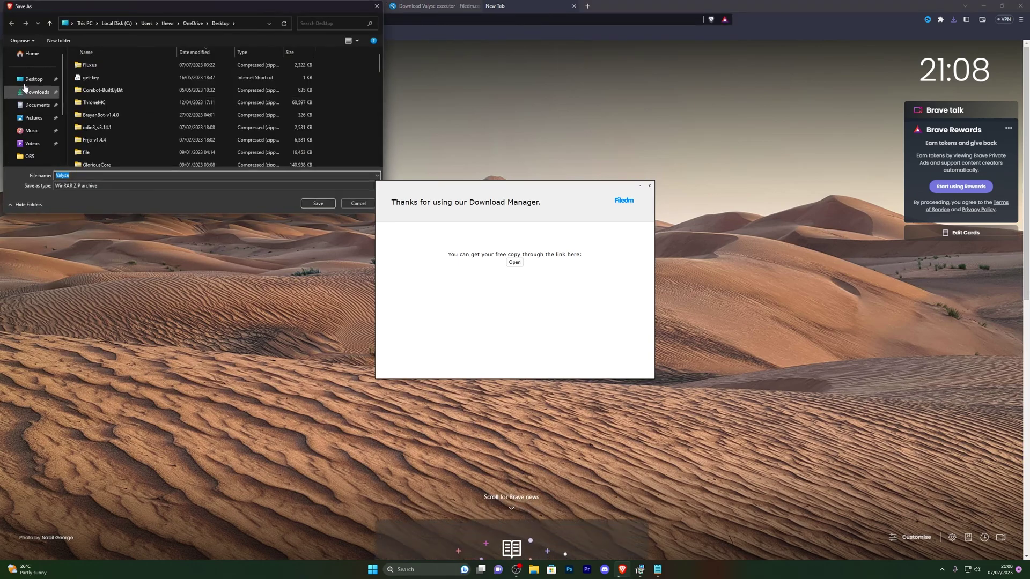
pyautogui.click(317, 203)
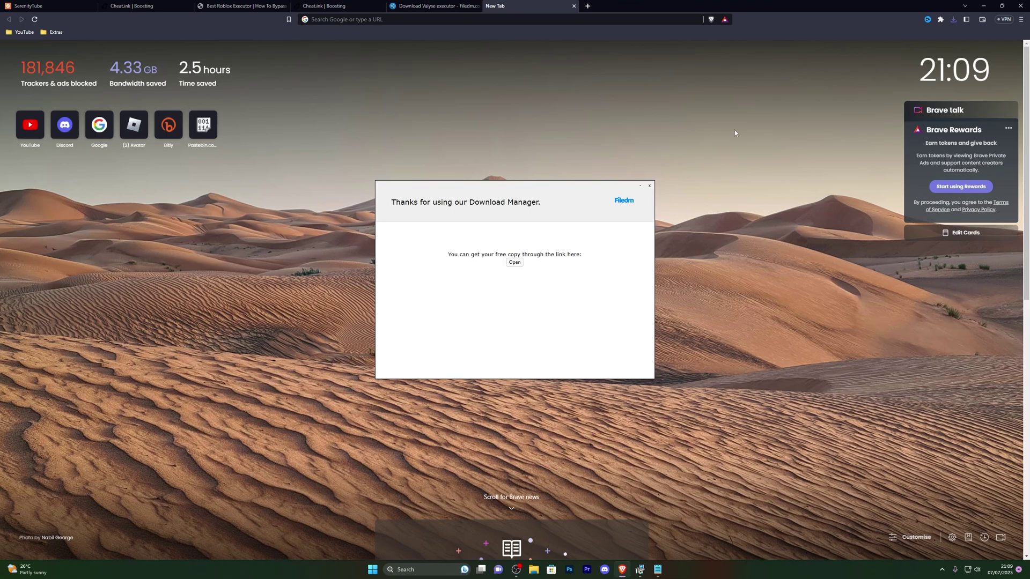
# - Close the Filedm download manager and keep the blocked Valyse.zip from the browser's downloads list
pyautogui.hotkey('ctrl', 'j')
pyautogui.click(641, 187)
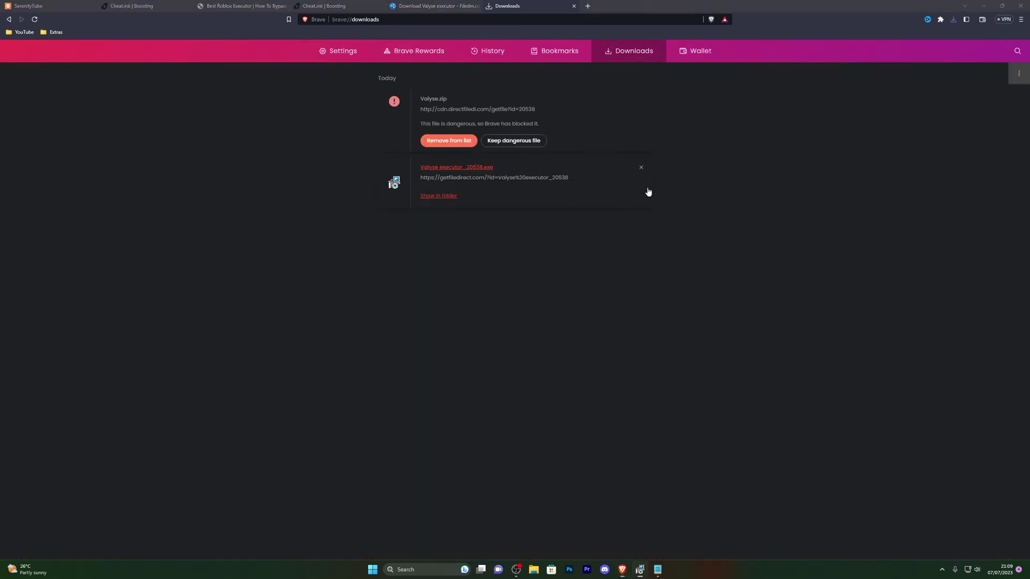
pyautogui.click(511, 141)
pyautogui.click(559, 82)
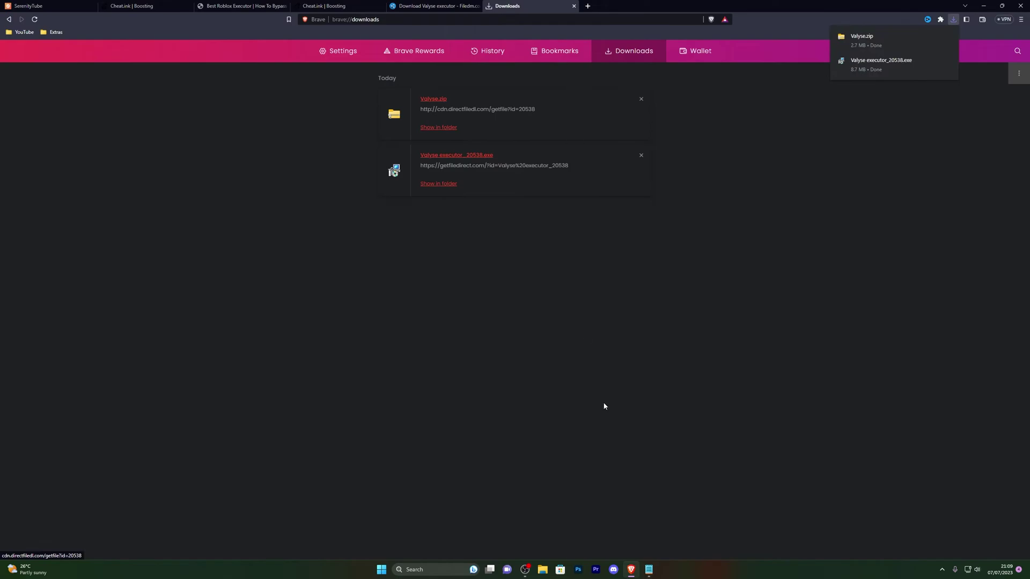
# - Review the download URL in the link text file and return to the browser's downloads page
pyautogui.click(649, 570)
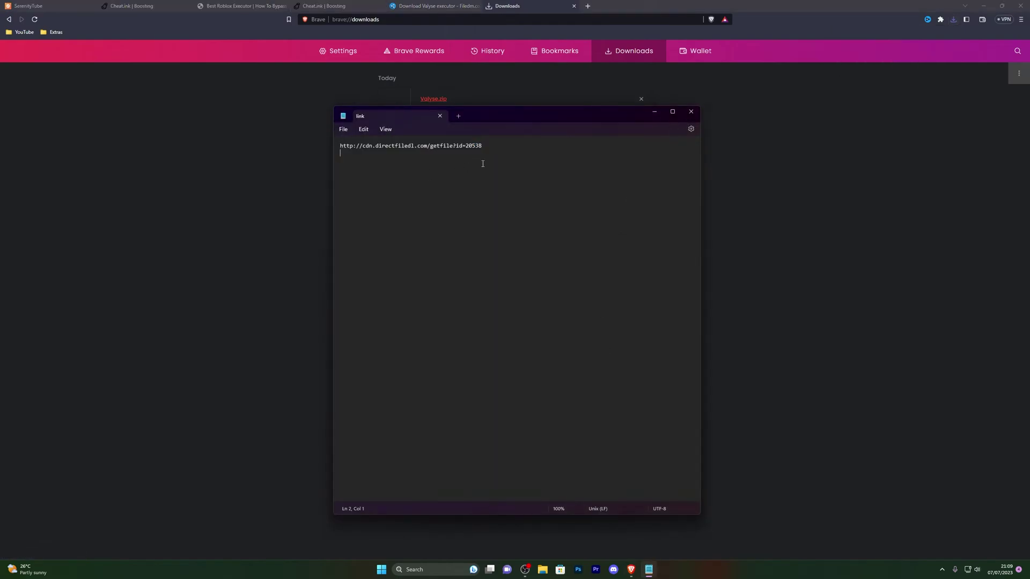
pyautogui.moveTo(486, 147); pyautogui.dragTo(341, 147)
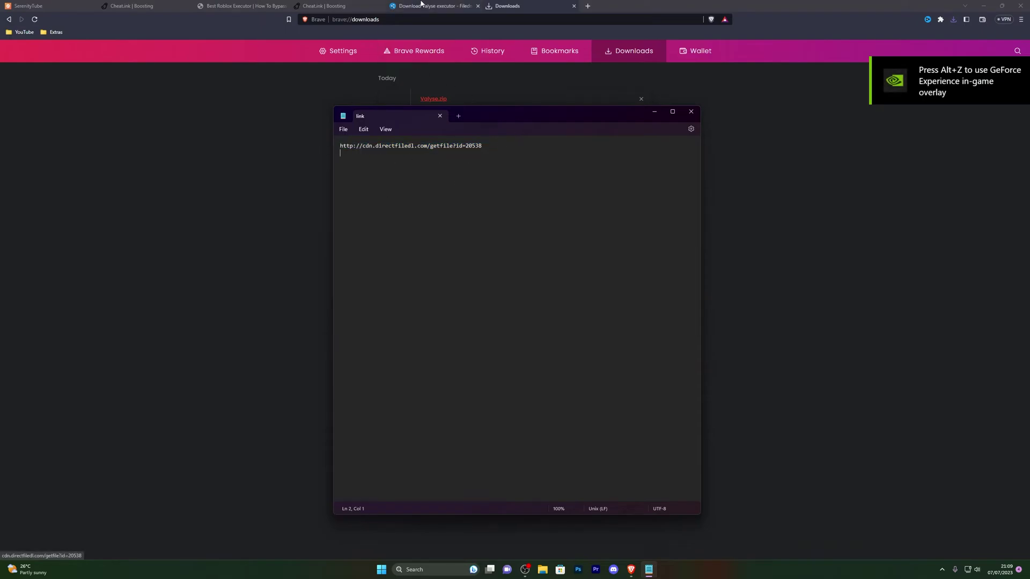
pyautogui.click(854, 167)
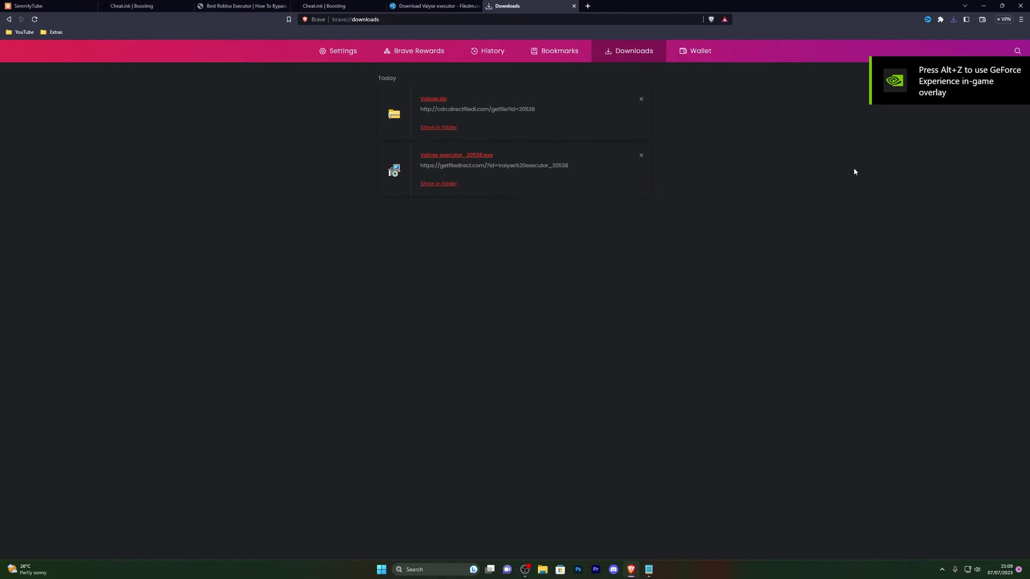
# - Extract the Valyse ZIP archive on the desktop into a Valyse folder and close the extracted folder's window
pyautogui.click(1027, 570)
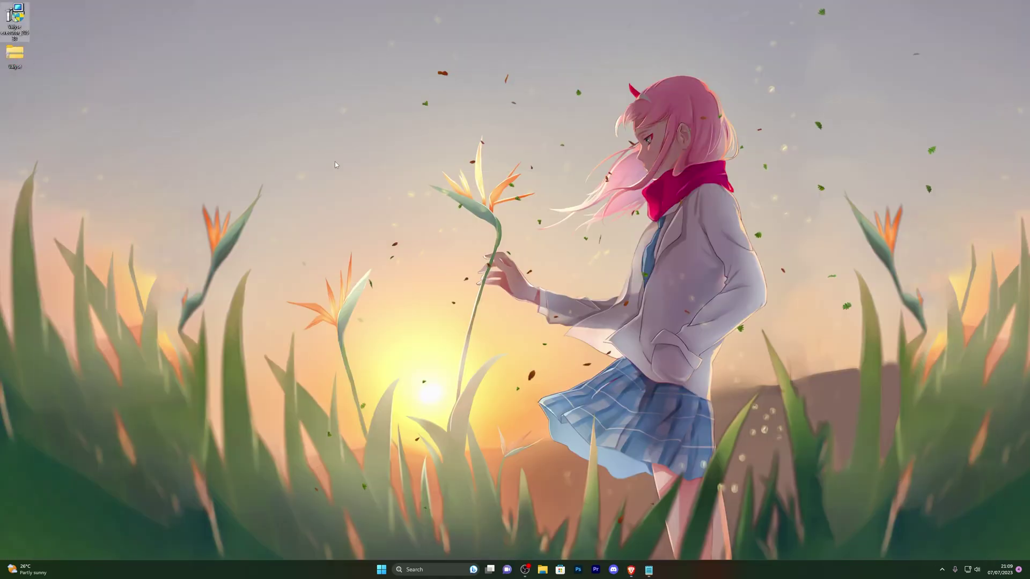
pyautogui.rightClick(19, 53)
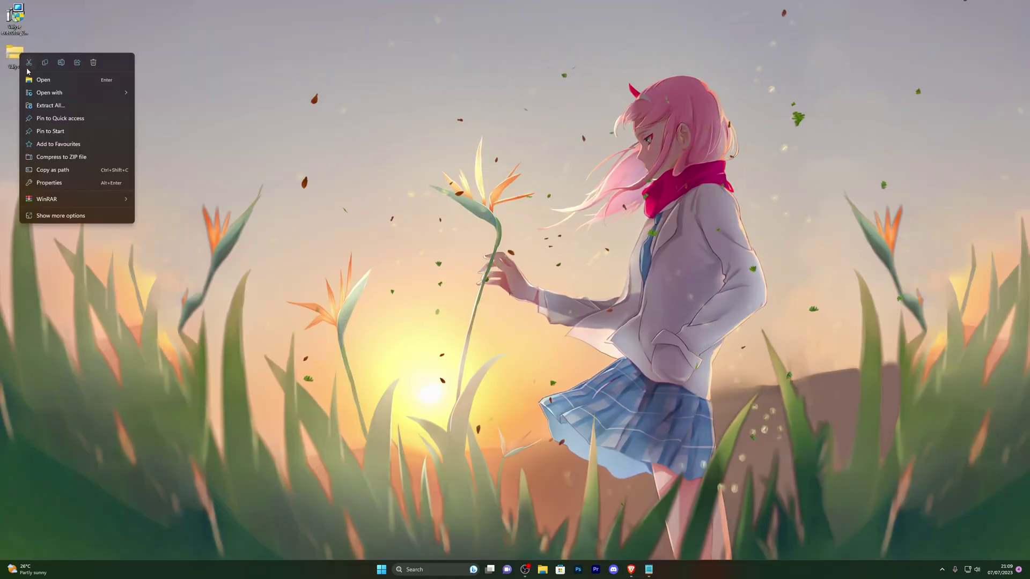
pyautogui.click(47, 106)
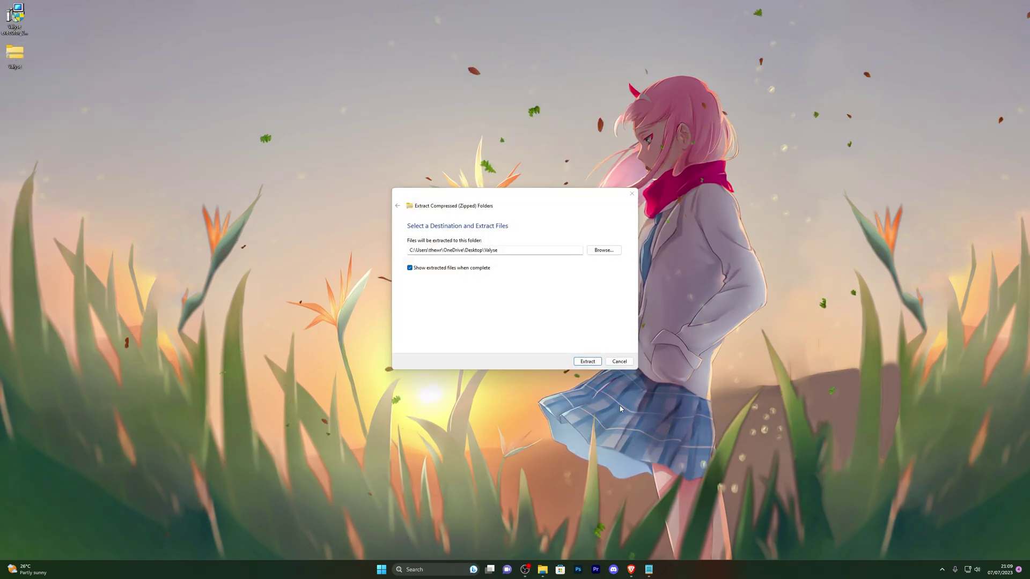
pyautogui.press('Return')
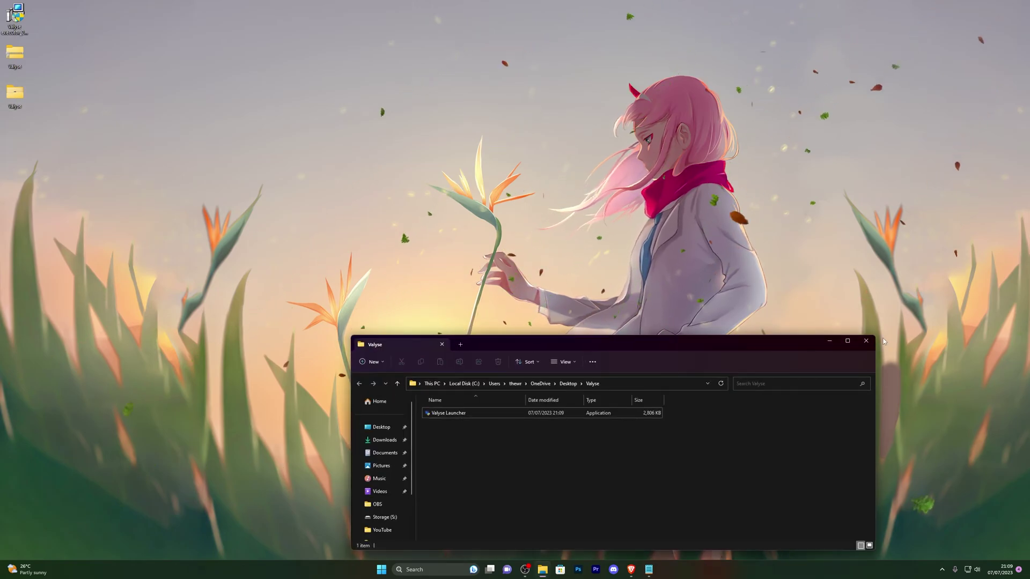
pyautogui.click(865, 342)
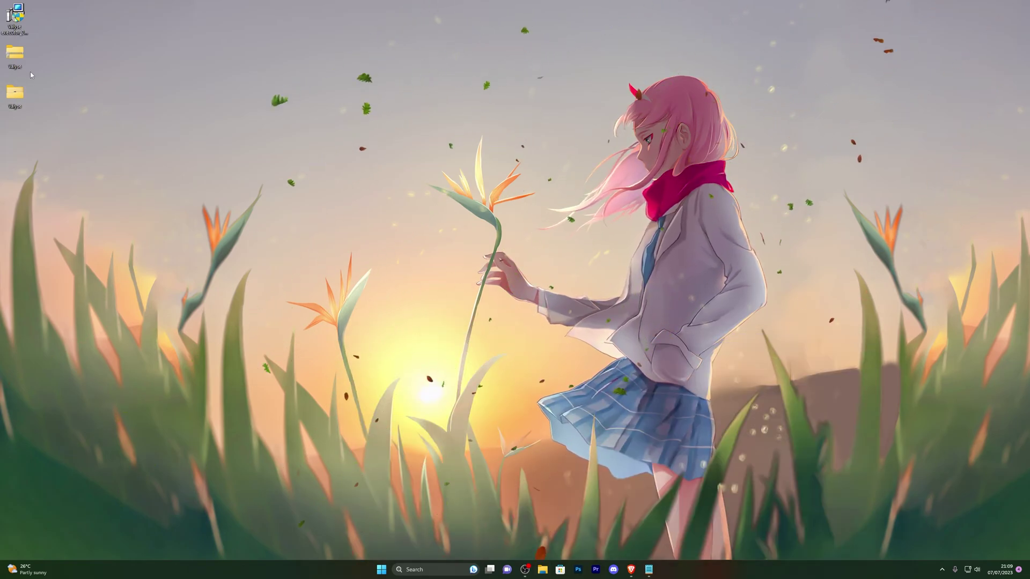
# - Remove the installer and ZIP archive from the desktop, and open the extracted Valyse folder
pyautogui.rightClick(16, 18)
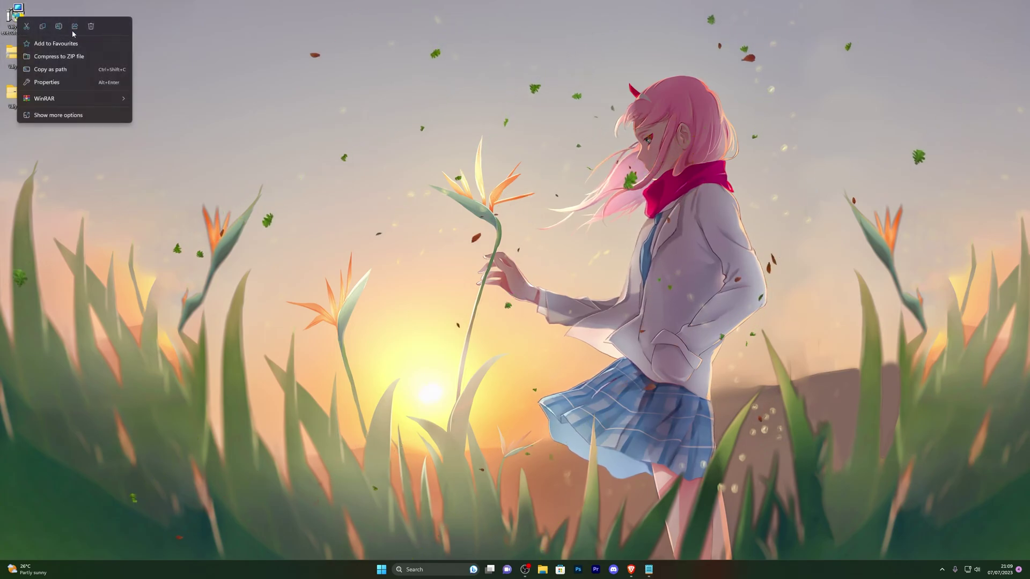
pyautogui.click(90, 28)
pyautogui.moveTo(15, 97); pyautogui.dragTo(20, 21)
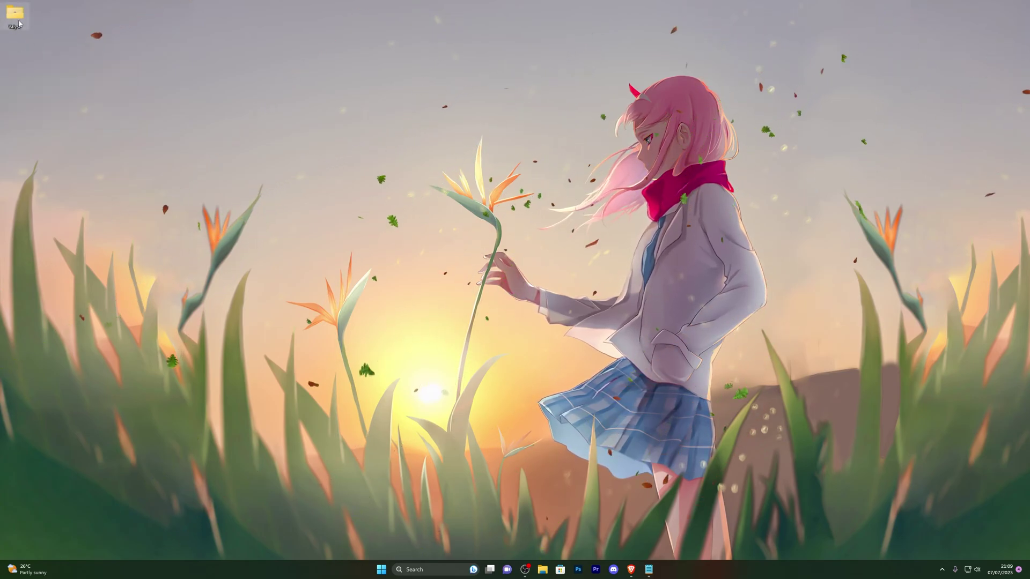
pyautogui.doubleClick(15, 15)
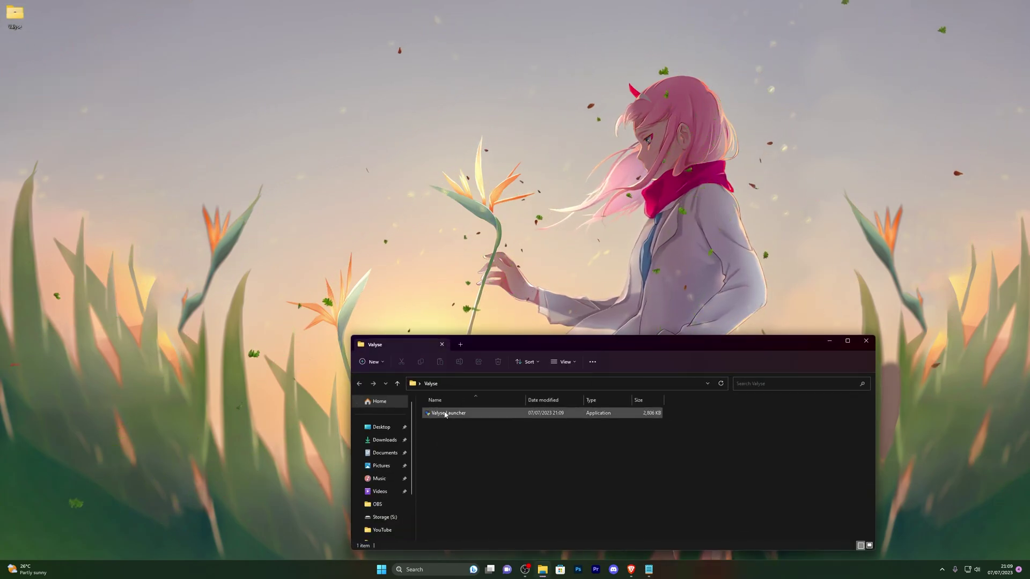
# - Open the Microsoft Defender exclusions list from the virus and threat protection settings in Windows Security
pyautogui.moveTo(641, 341); pyautogui.dragTo(642, 198)
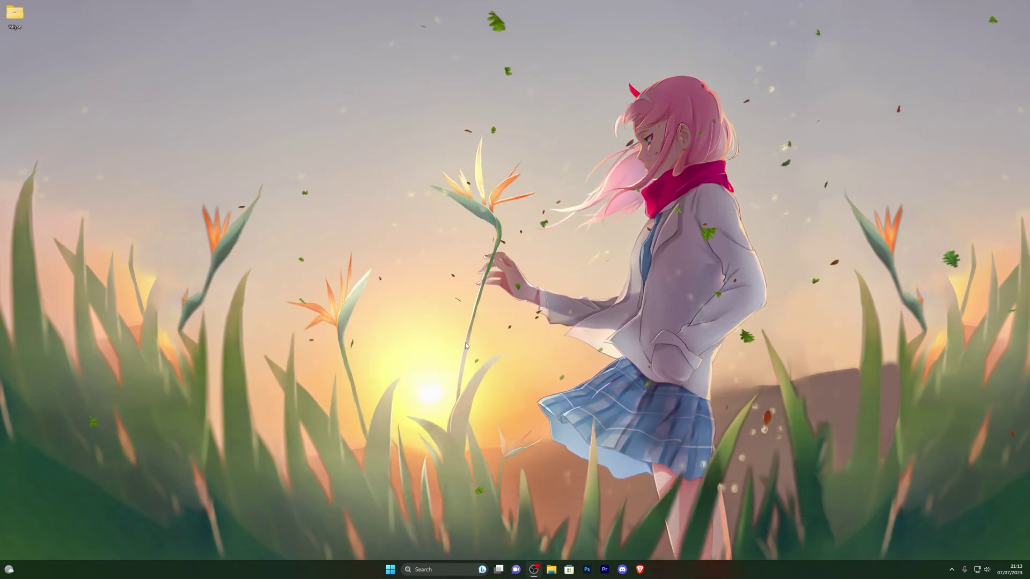
pyautogui.press('super')
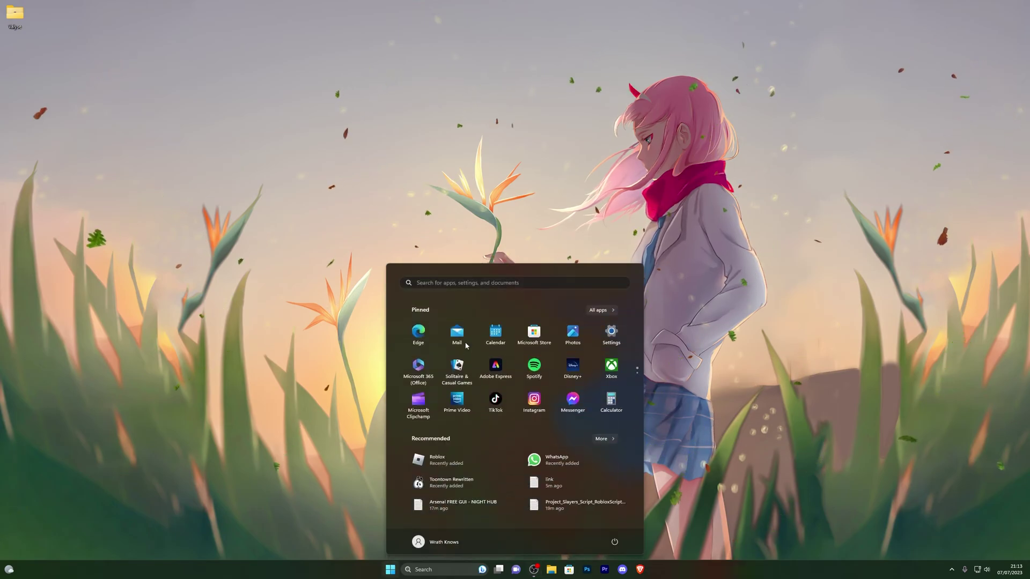
pyautogui.write('virus')
pyautogui.click(447, 347)
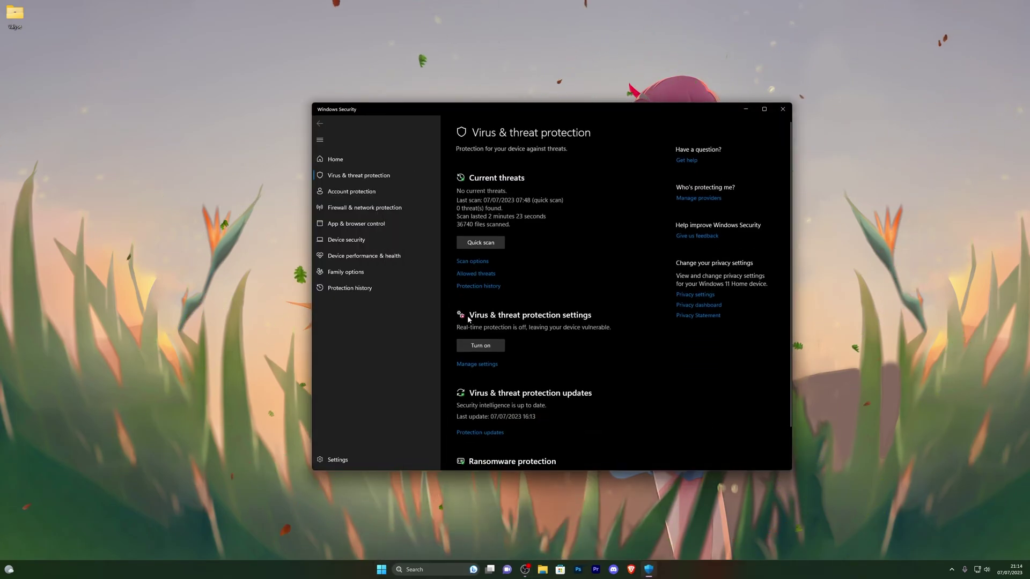
pyautogui.click(472, 364)
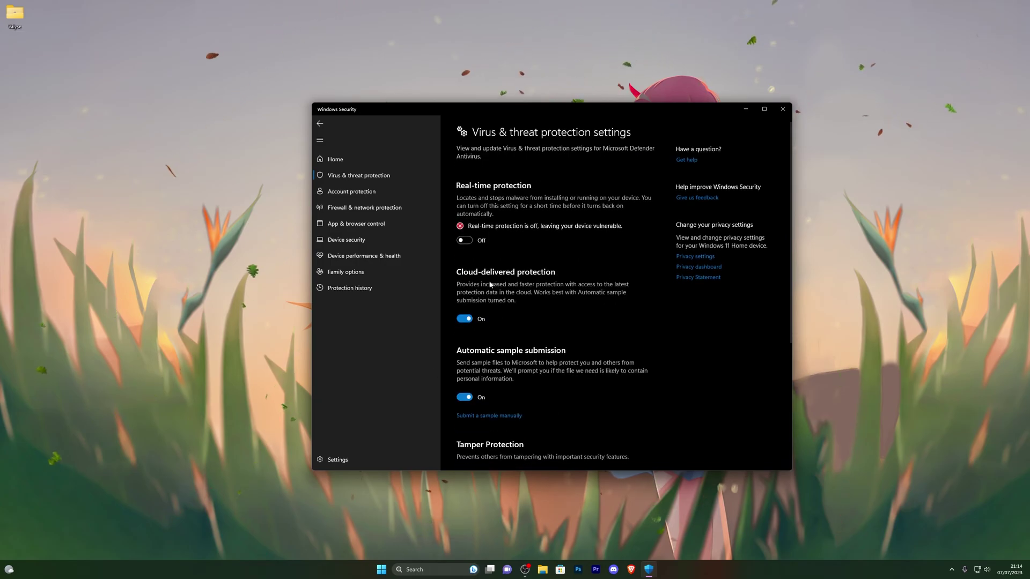
pyautogui.scroll(-5, 465, 395)
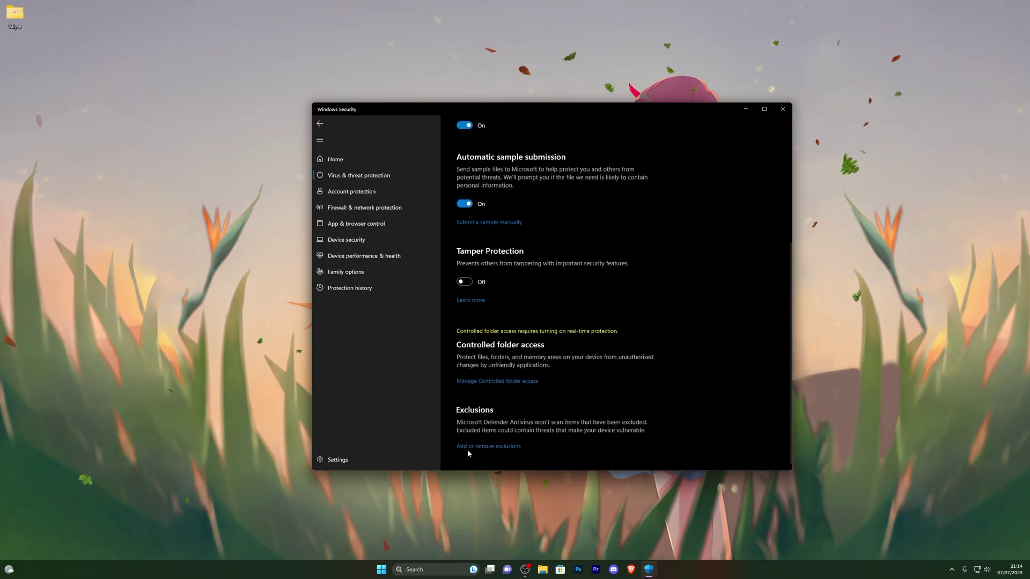
pyautogui.click(507, 447)
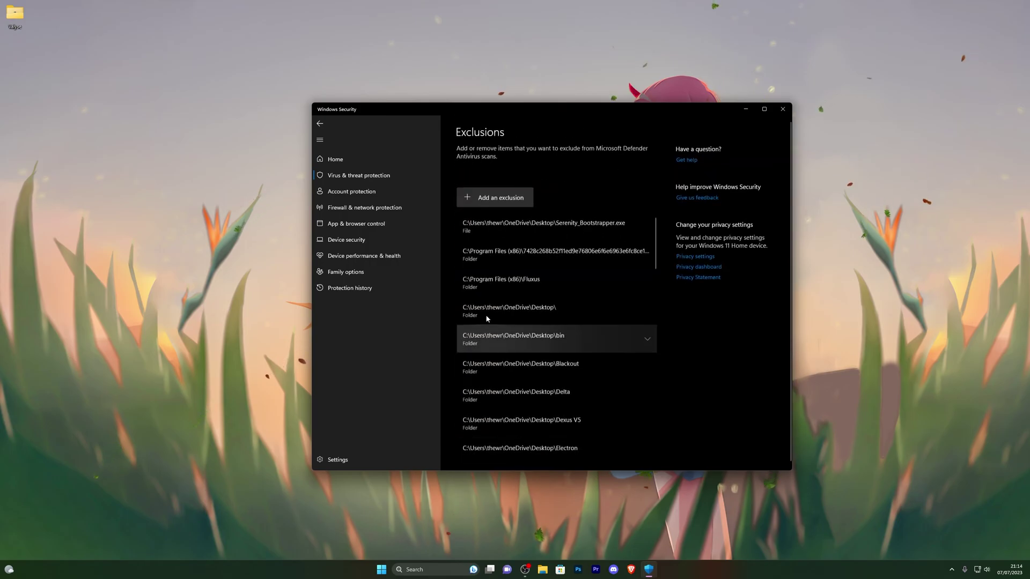
# - Add the desktop's Valyse folder as a folder exclusion for Microsoft Defender and close Windows Security
pyautogui.click(504, 199)
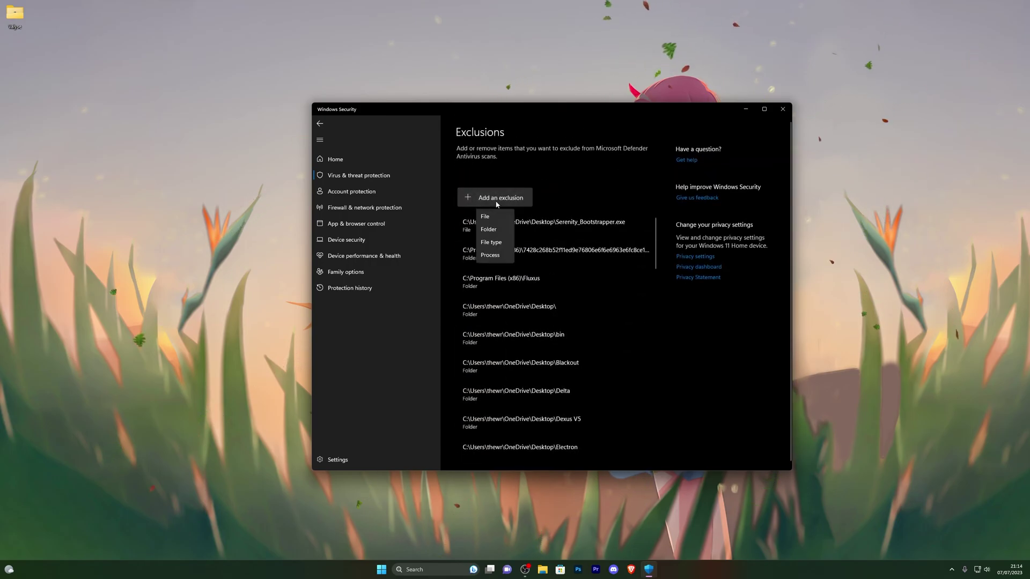
pyautogui.click(485, 226)
pyautogui.scroll(1, 343, 214)
pyautogui.click(341, 181)
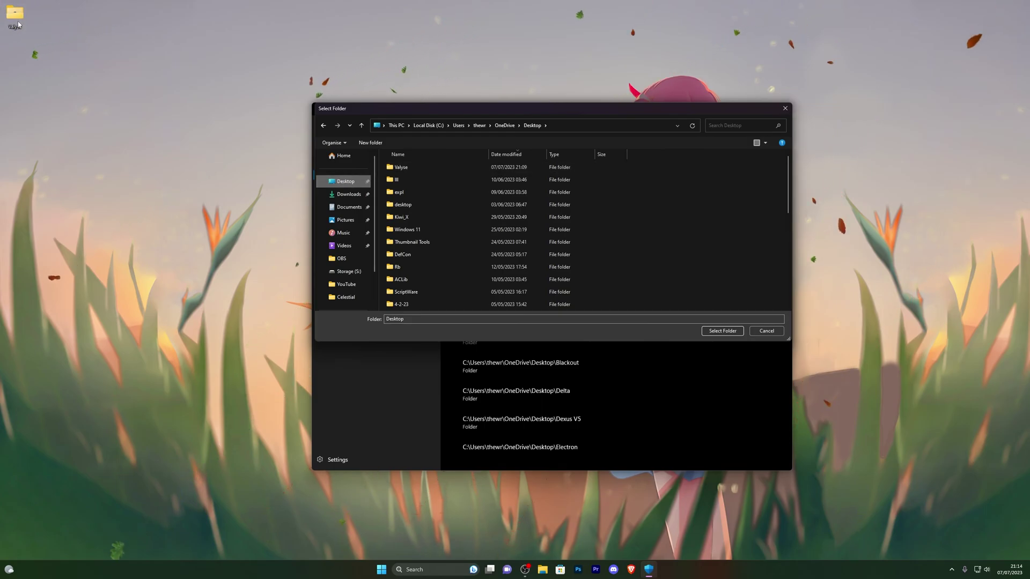
pyautogui.click(413, 168)
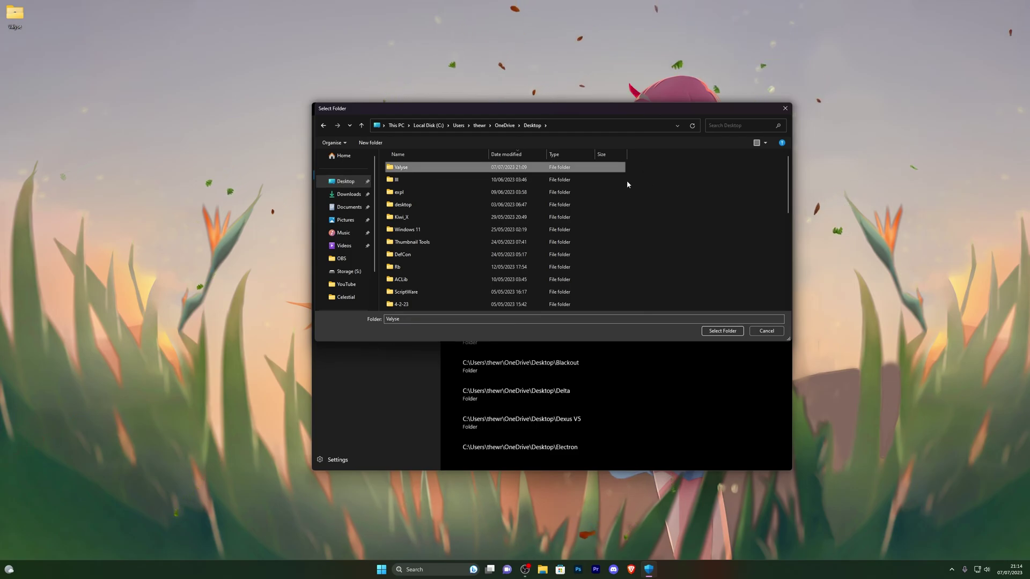
pyautogui.doubleClick(443, 167)
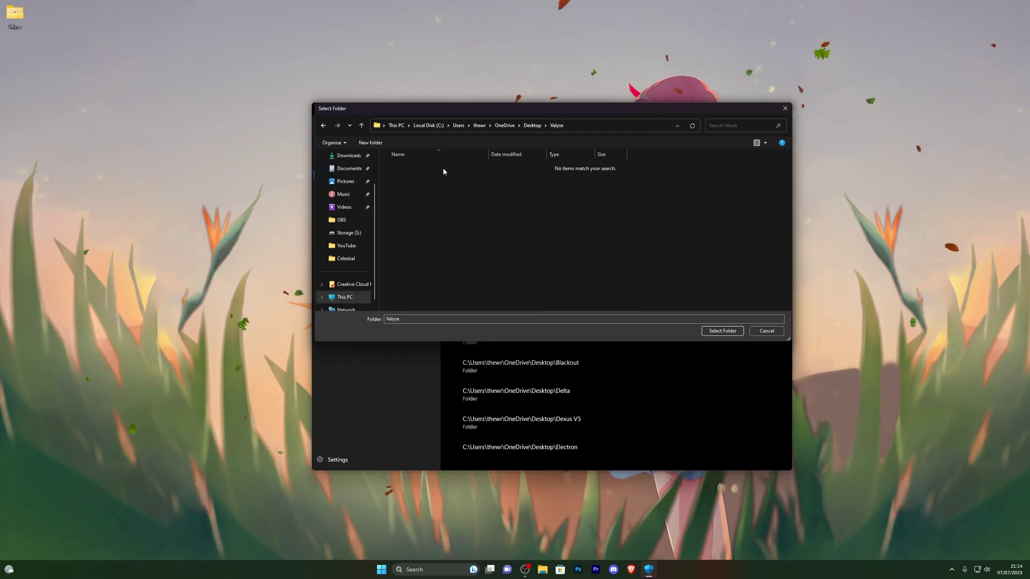
pyautogui.click(326, 128)
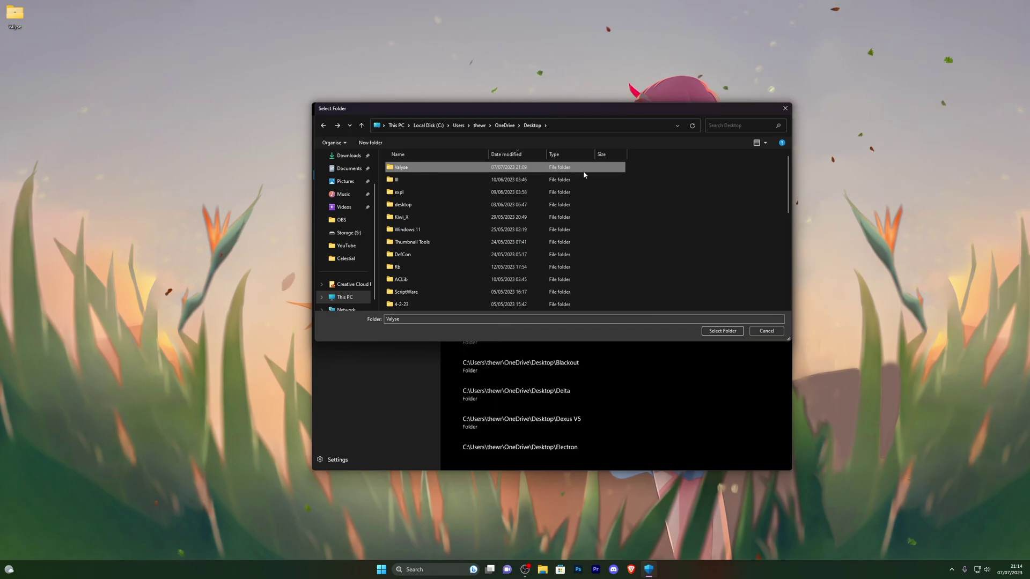
pyautogui.click(722, 331)
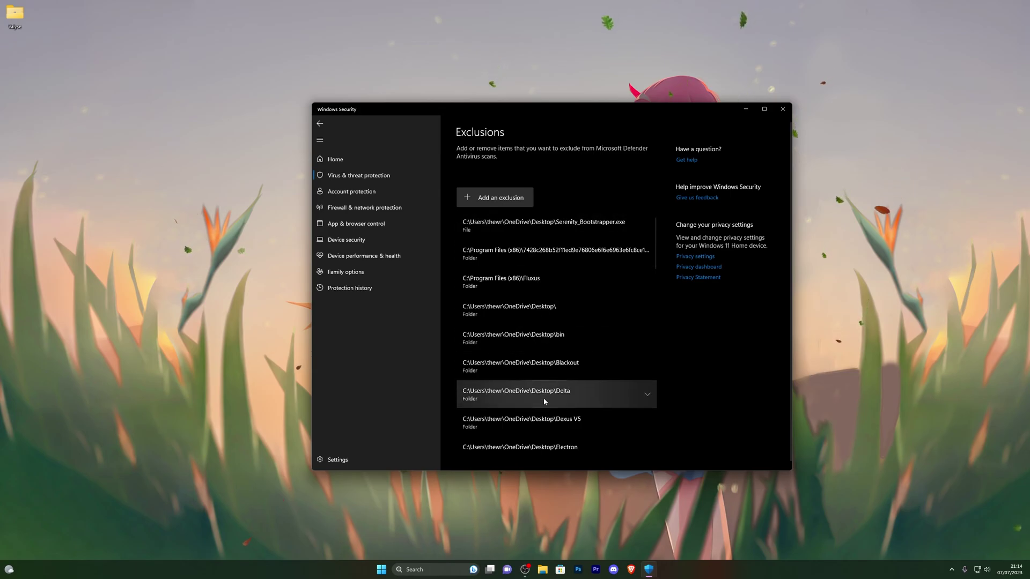
pyautogui.click(320, 124)
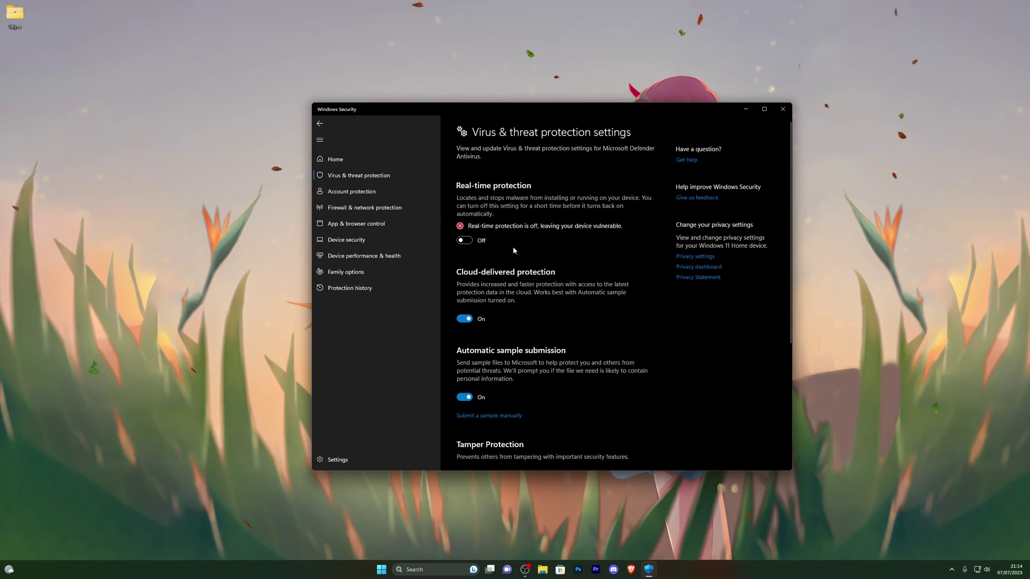
pyautogui.click(783, 109)
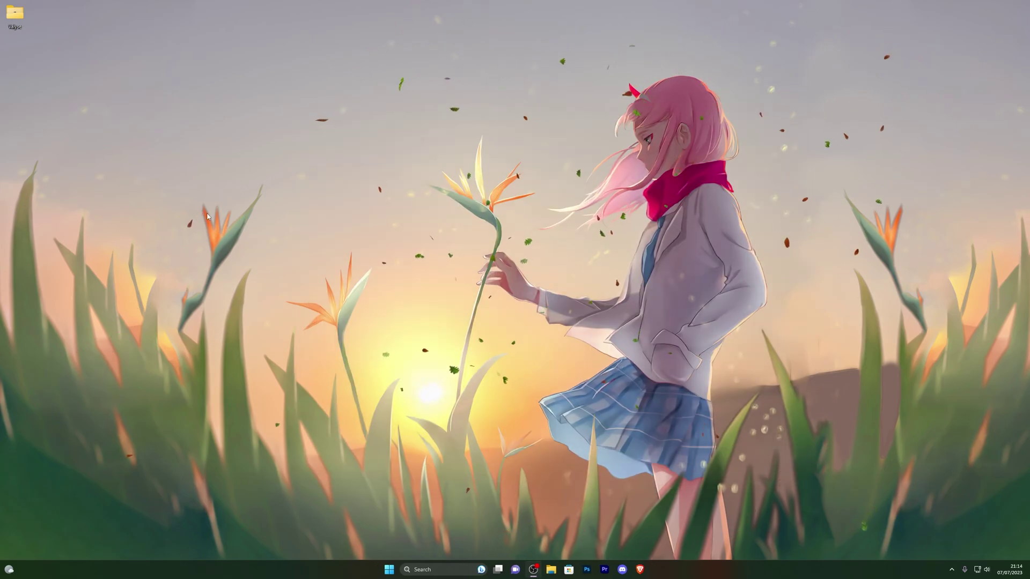
# - Run Valyse Launcher from the desktop's Valyse folder, overriding the malicious-file warning, and agree to install Valyse in that directory
pyautogui.doubleClick(15, 13)
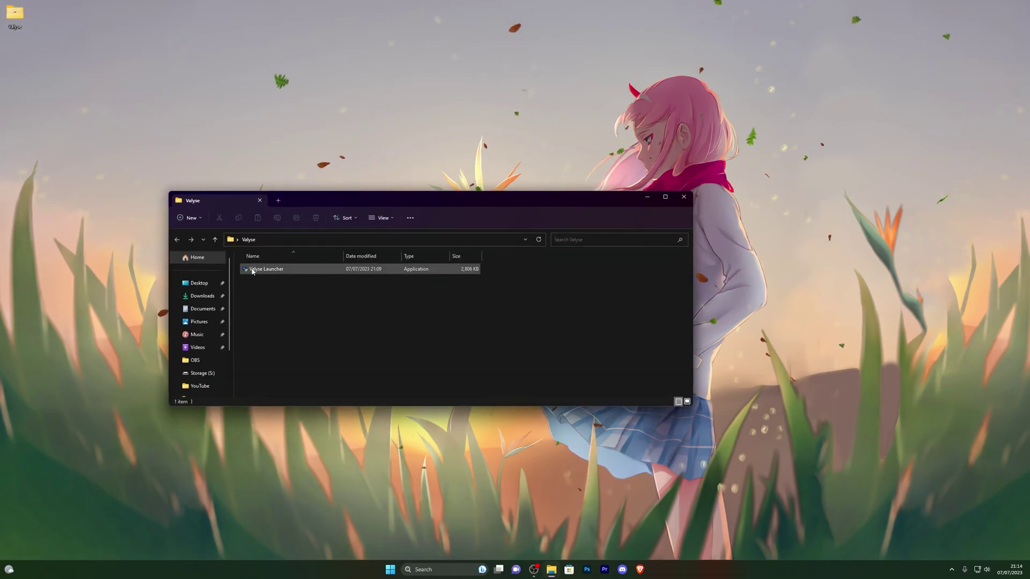
pyautogui.doubleClick(253, 269)
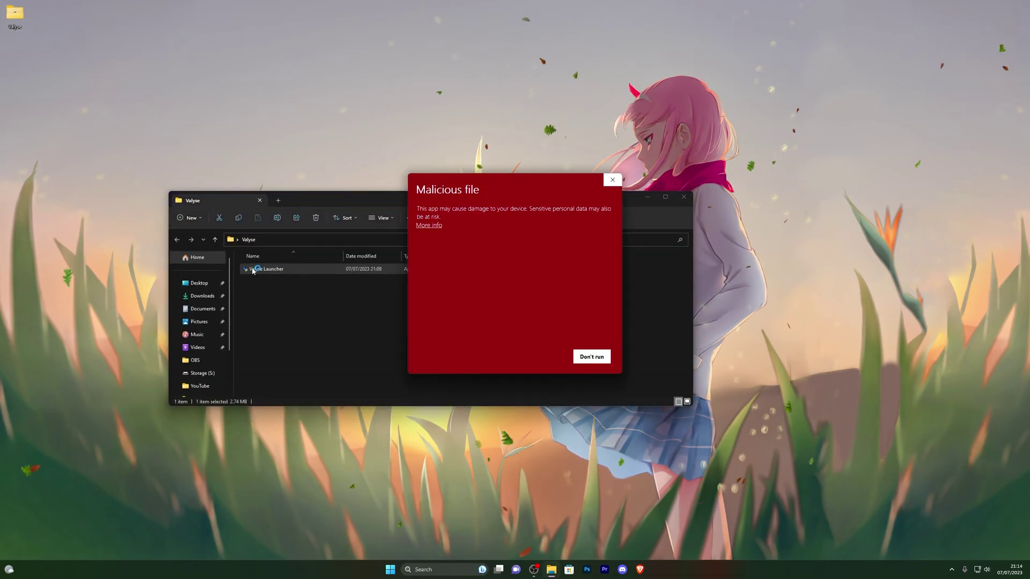
pyautogui.moveTo(493, 179)
pyautogui.mouseDown()
pyautogui.moveTo(454, 153)
pyautogui.moveTo(478, 175)
pyautogui.mouseUp()
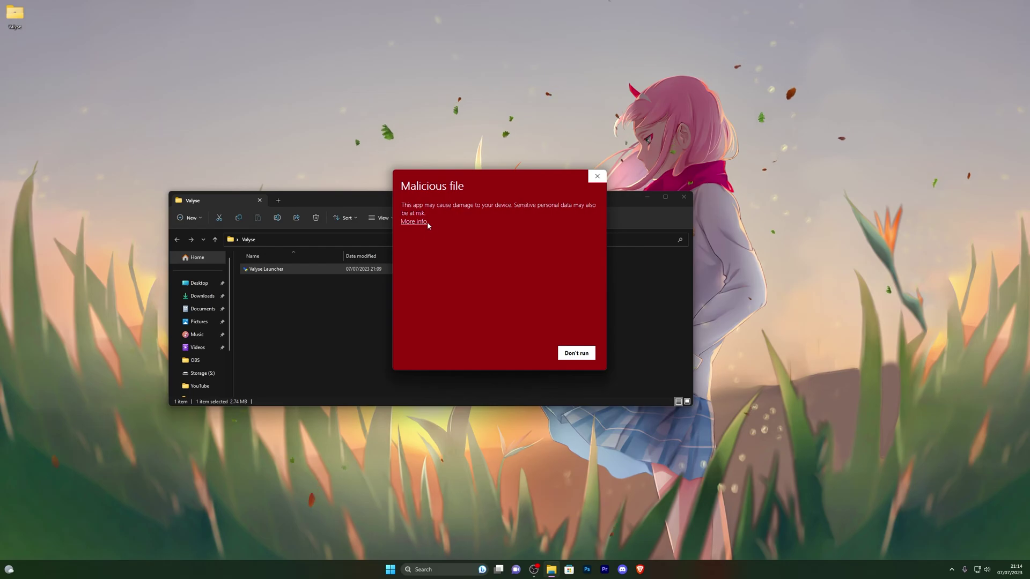
pyautogui.click(415, 222)
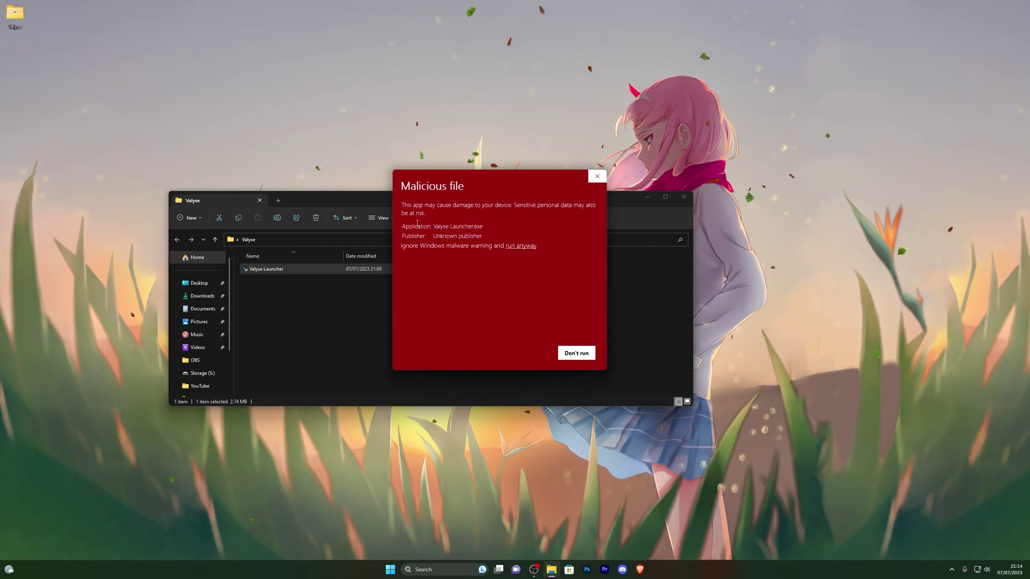
pyautogui.click(522, 247)
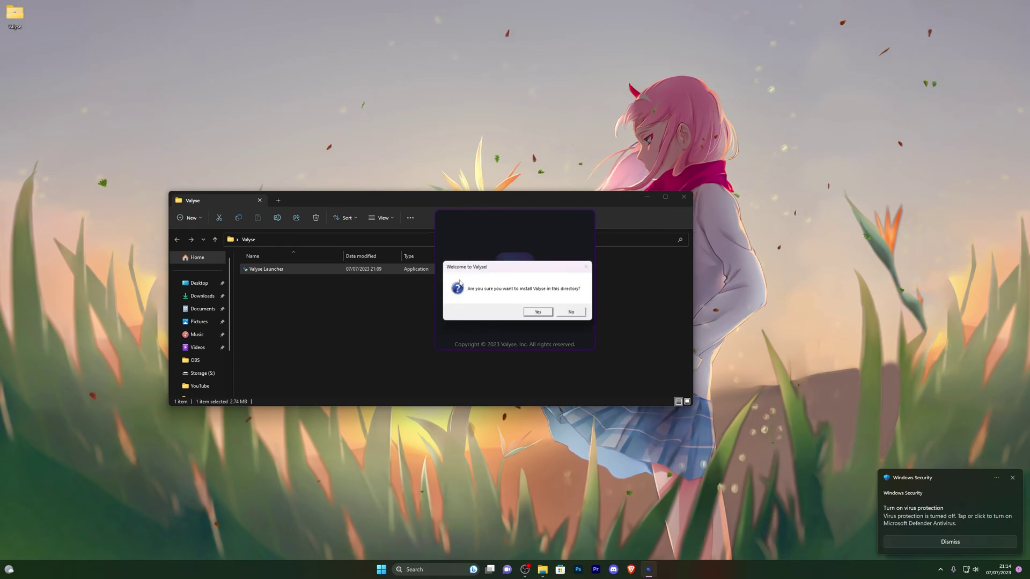
pyautogui.click(539, 312)
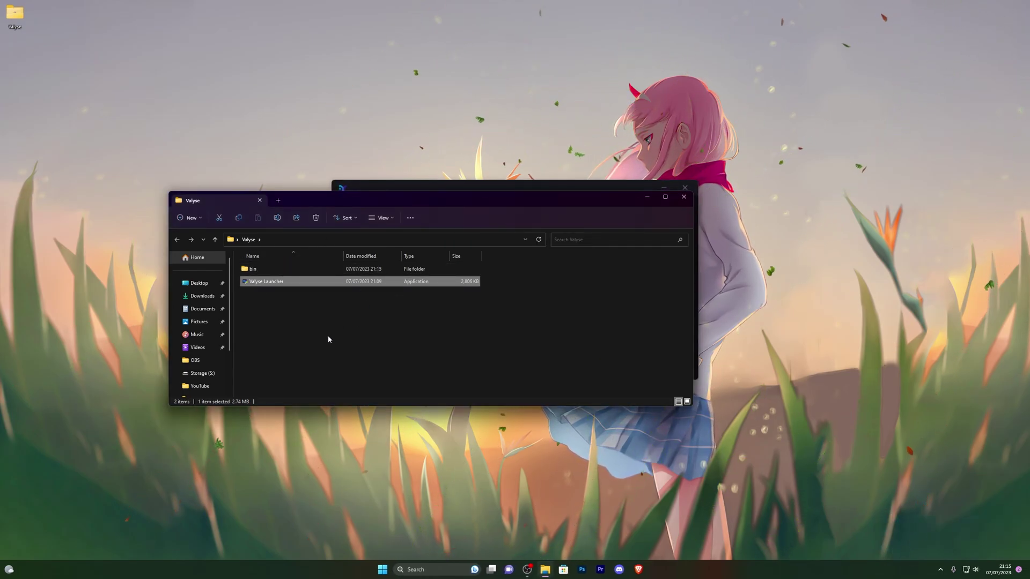
# - Move the Valyse window clear of the folder window, view its script editor and open its settings
pyautogui.moveTo(491, 188); pyautogui.dragTo(555, 194)
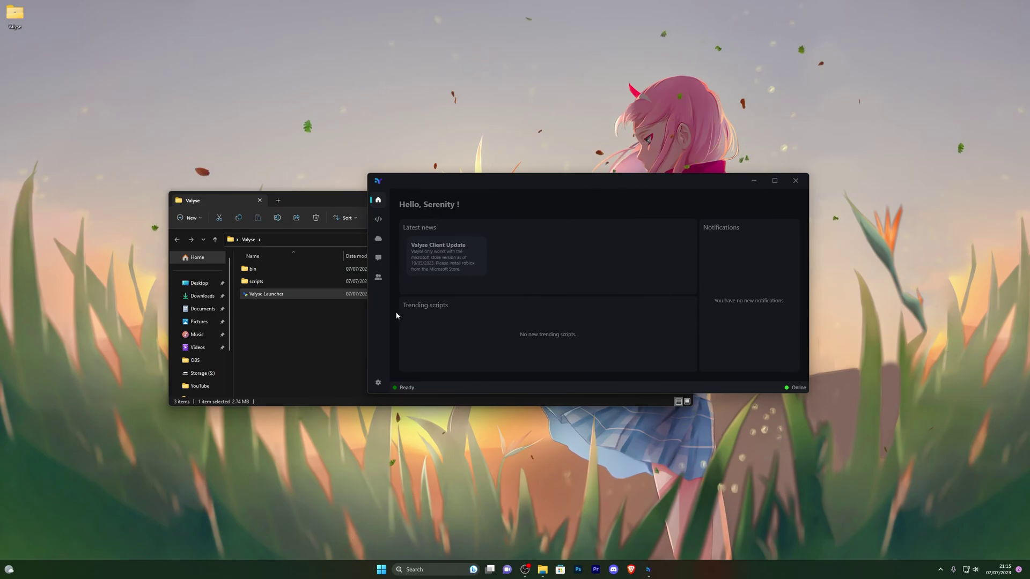
pyautogui.click(378, 220)
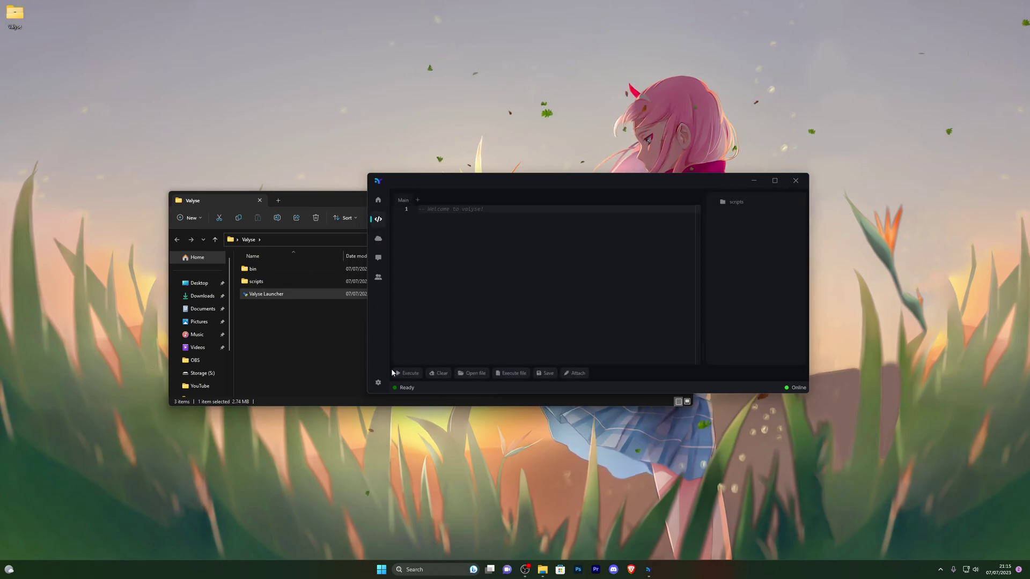
pyautogui.click(378, 382)
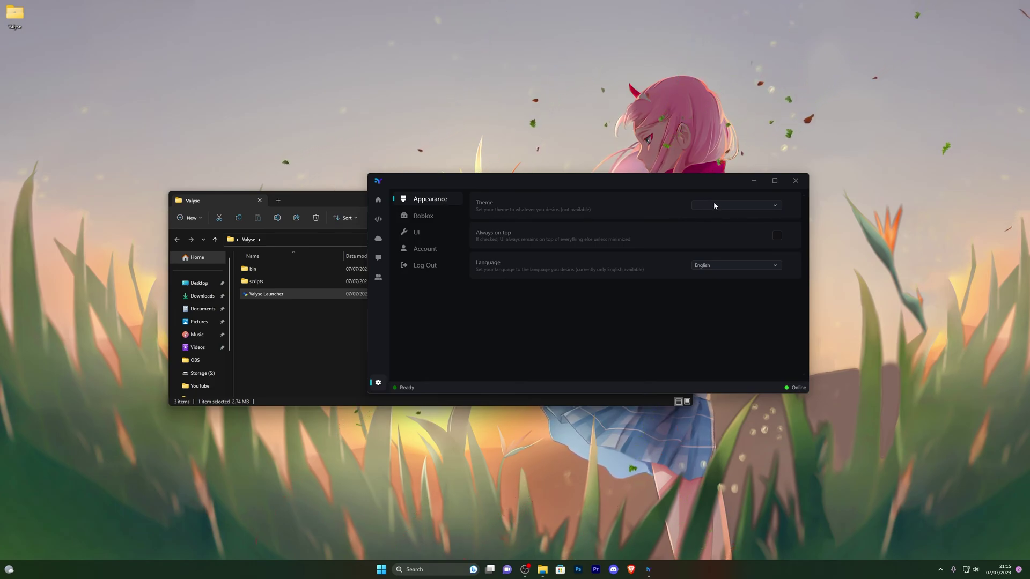
# - Try Valyse's Always on top option while rearranging it with the folder window, and turn the option off again
pyautogui.click(777, 235)
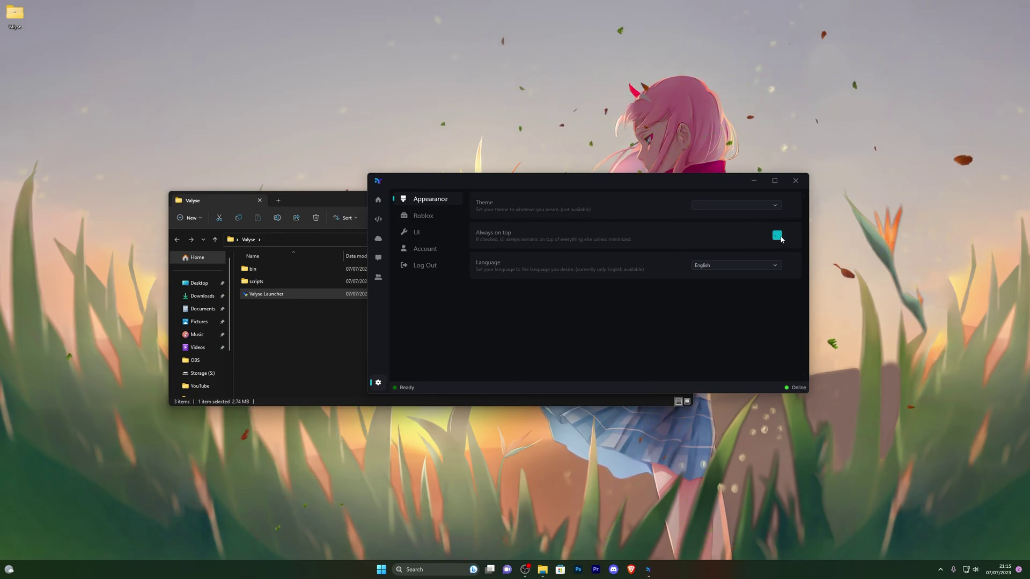
pyautogui.moveTo(526, 179); pyautogui.dragTo(369, 199)
pyautogui.click(414, 202)
pyautogui.moveTo(424, 226); pyautogui.dragTo(403, 210)
pyautogui.click(633, 265)
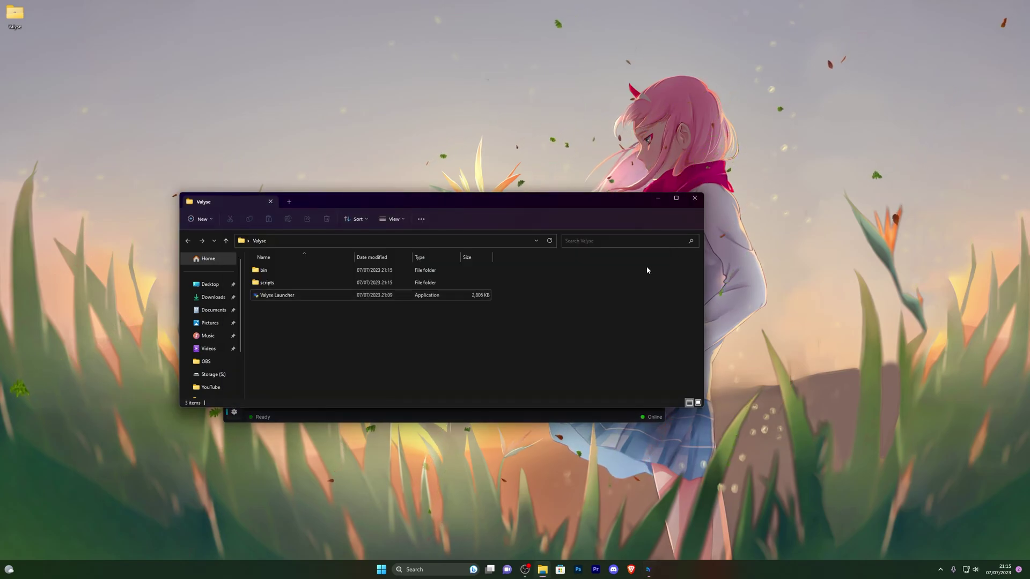
pyautogui.moveTo(476, 200); pyautogui.dragTo(565, 132)
pyautogui.click(414, 354)
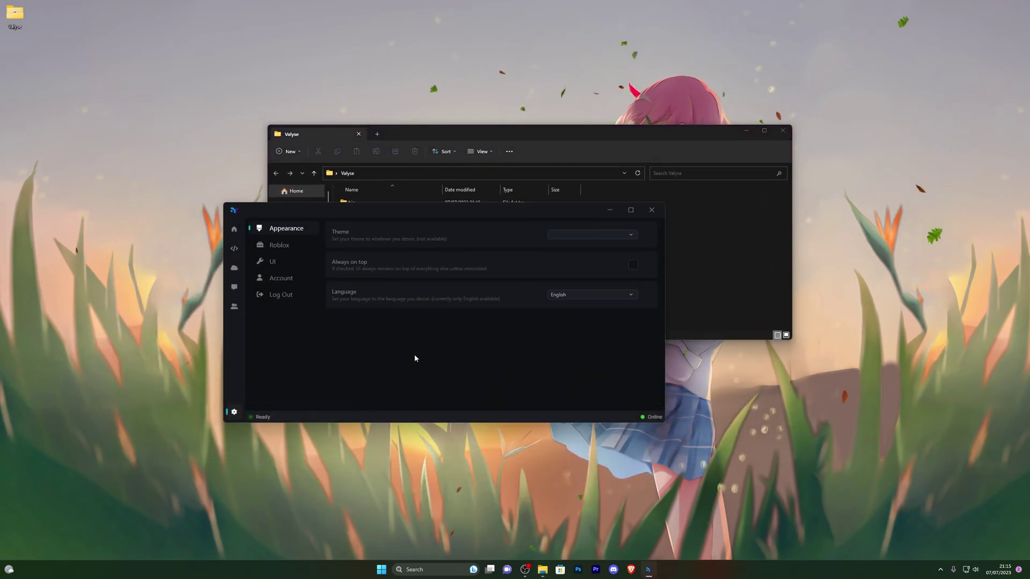
# - Review Valyse's language choices, Roblox settings, UI settings and script editor
pyautogui.click(570, 294)
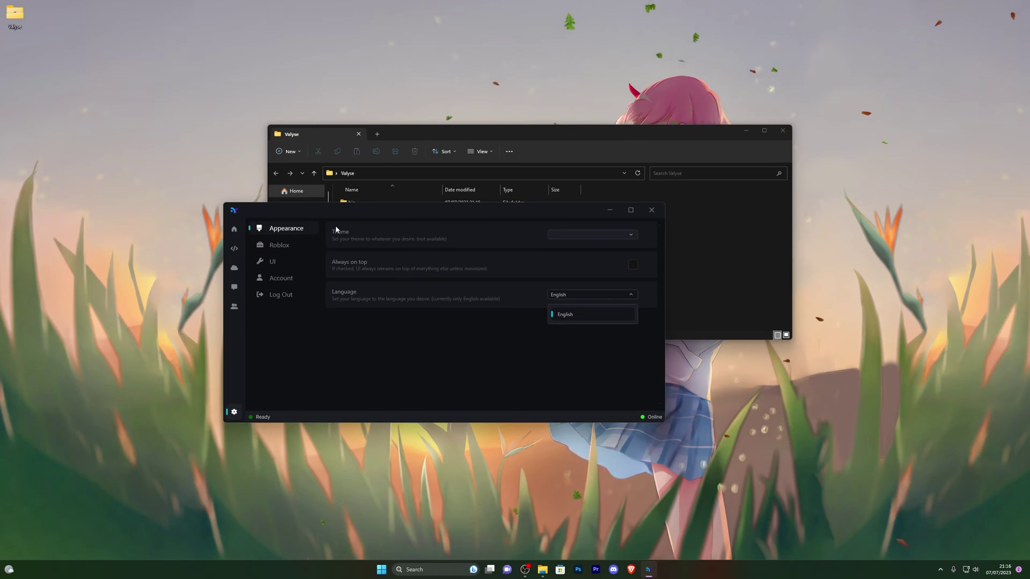
pyautogui.click(278, 245)
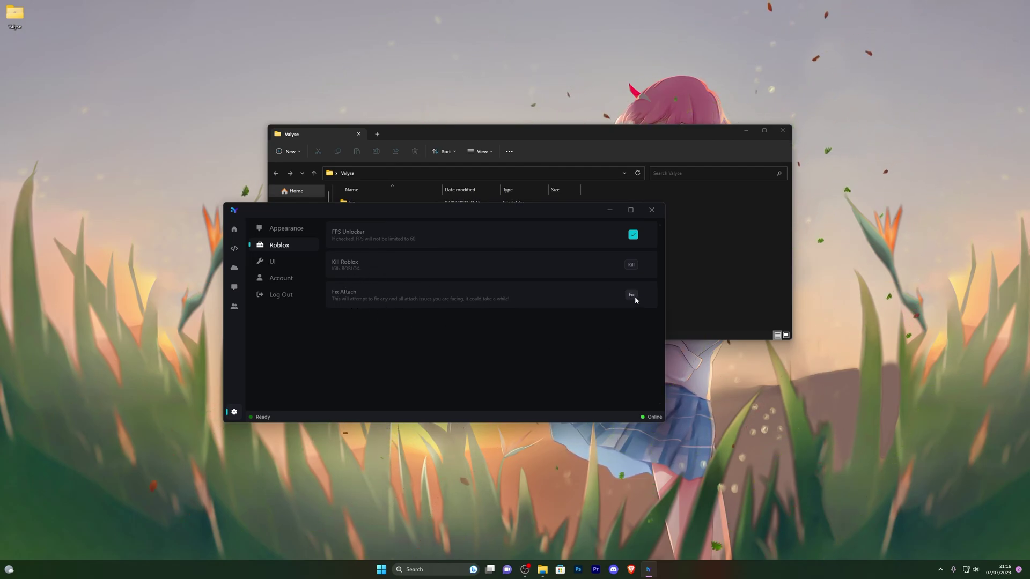
pyautogui.click(272, 262)
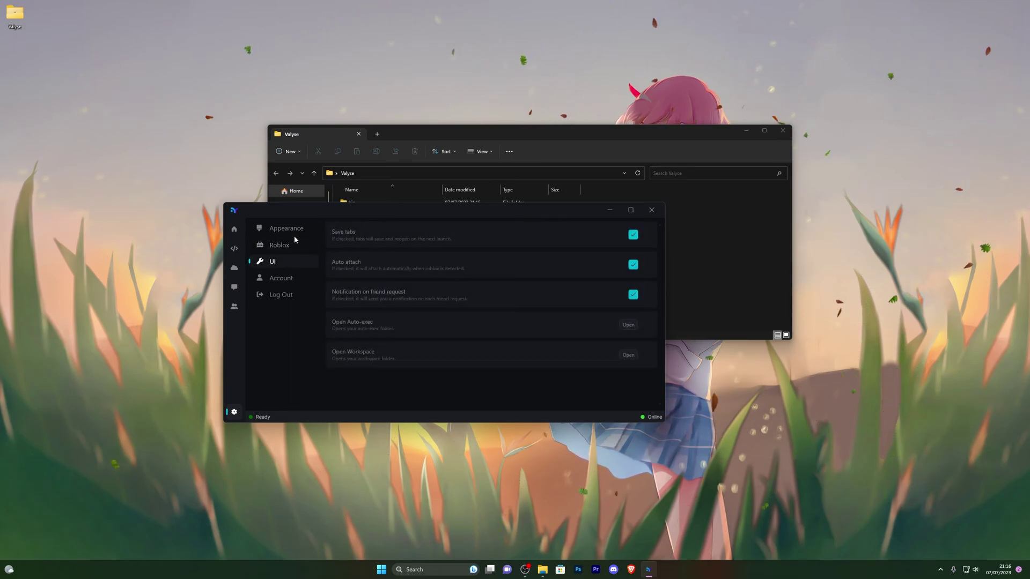
pyautogui.click(234, 248)
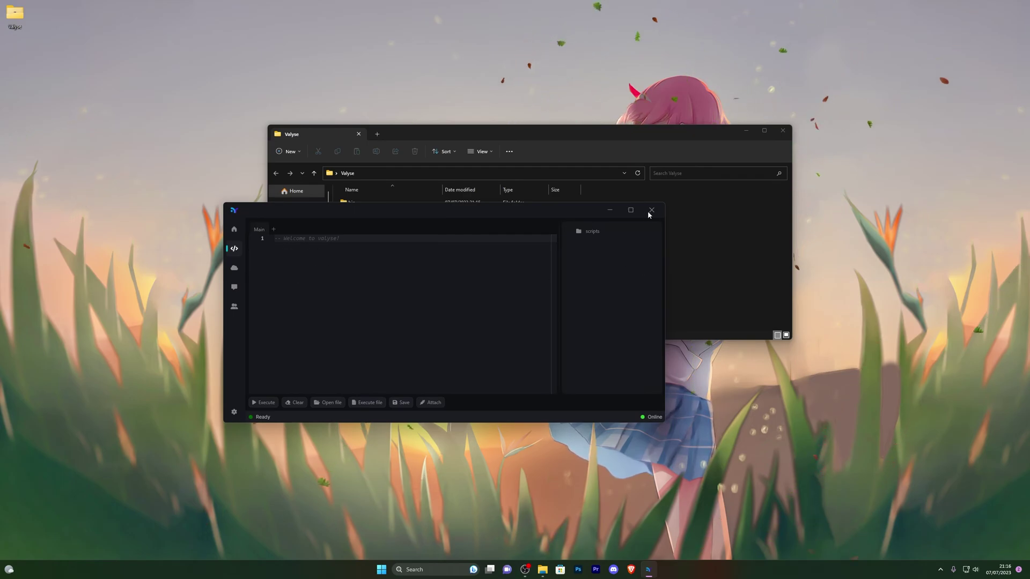
pyautogui.click(234, 411)
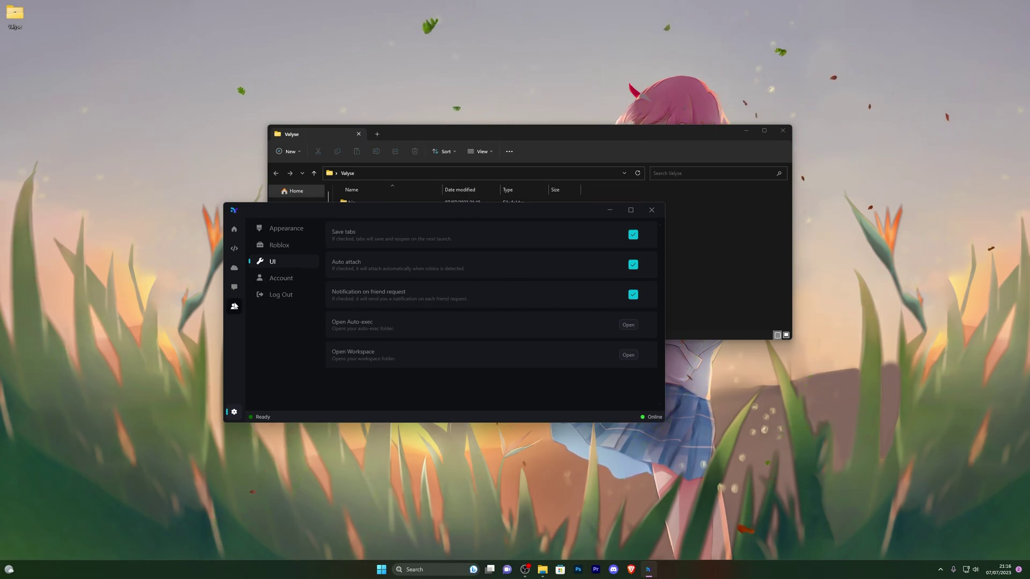
# - Look through Valyse's blocked, incoming and friends lists, and open a direct message with the first friend
pyautogui.click(235, 305)
pyautogui.click(281, 258)
pyautogui.click(284, 274)
pyautogui.click(280, 242)
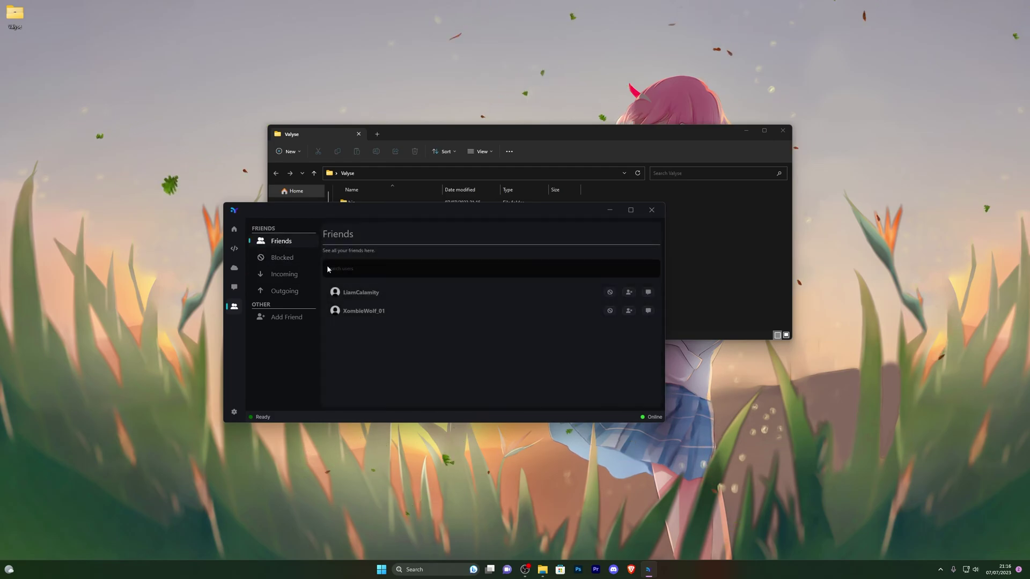
pyautogui.click(648, 292)
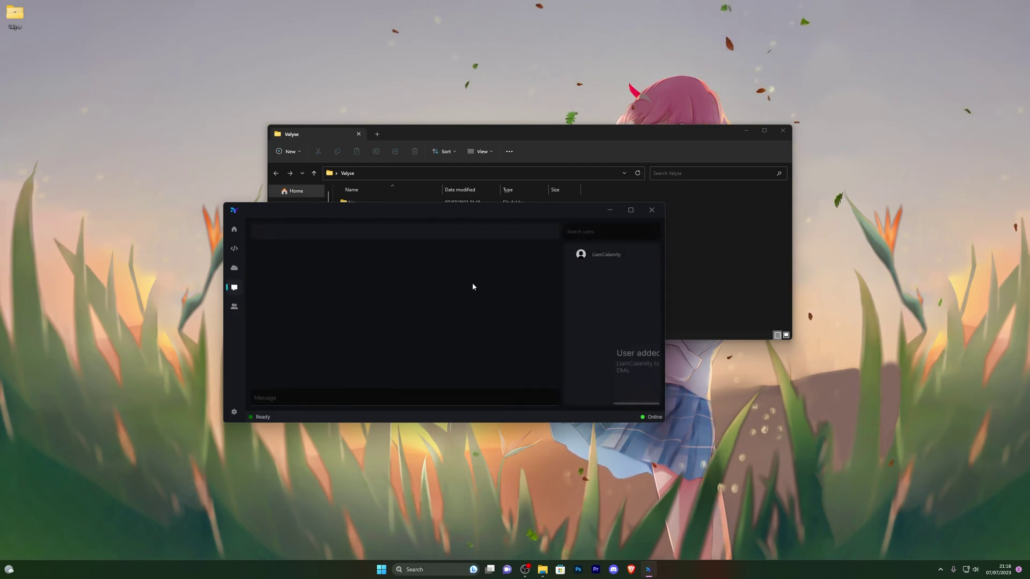
# - Open the auto-exec folder from Valyse's UI settings
pyautogui.click(235, 412)
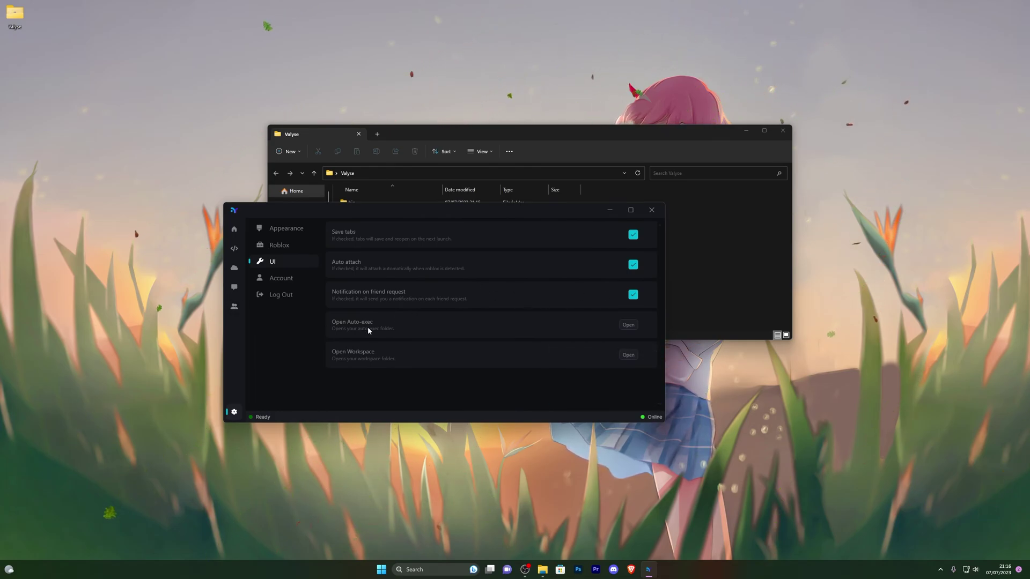
pyautogui.click(628, 326)
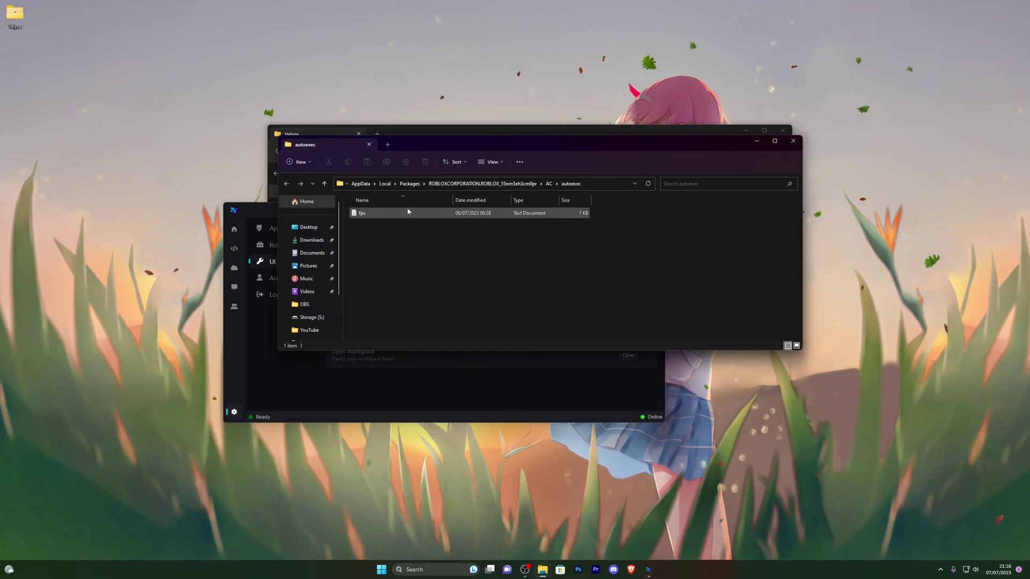
pyautogui.doubleClick(519, 213)
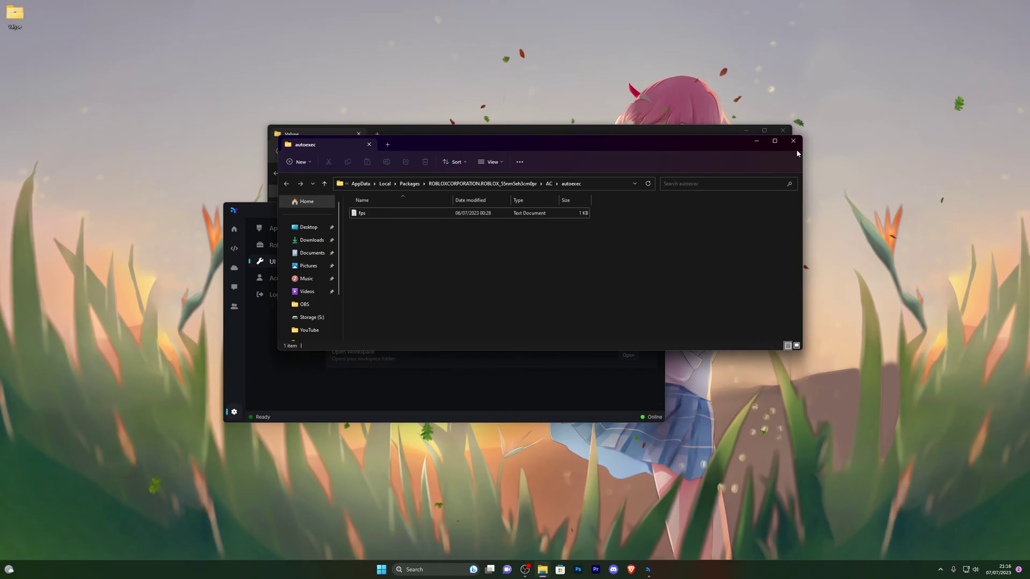
pyautogui.click(794, 141)
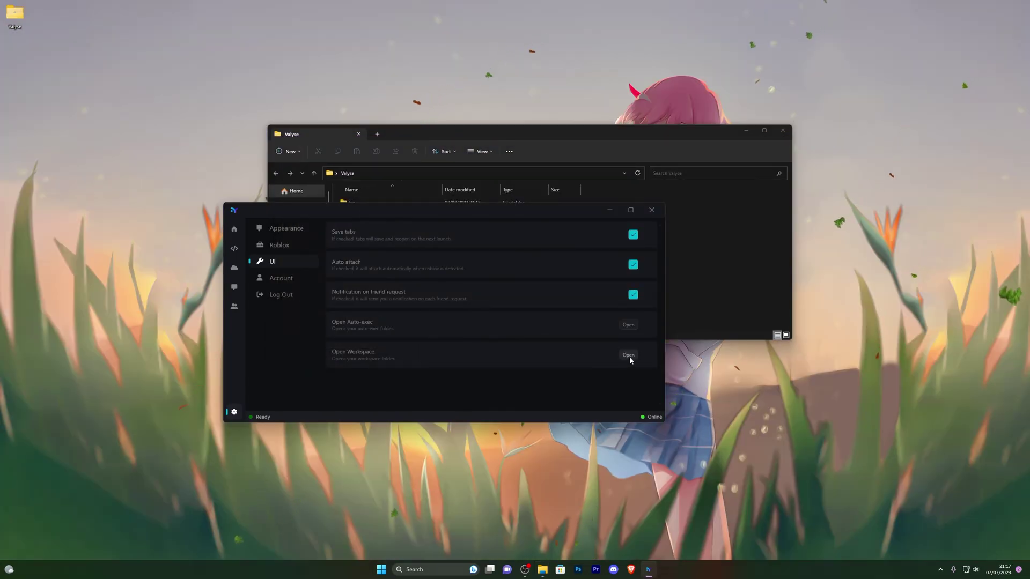
pyautogui.click(629, 355)
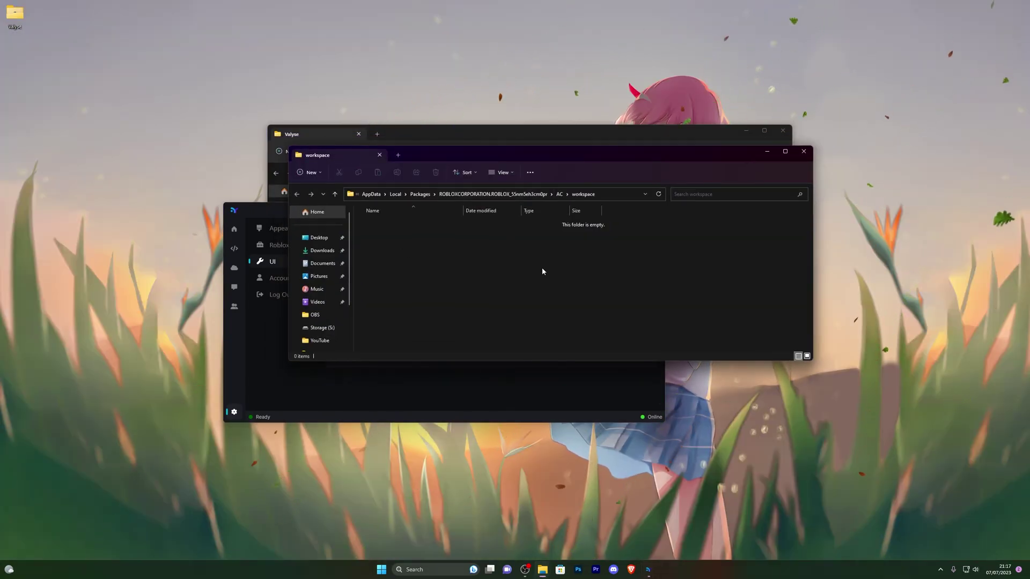
pyautogui.click(804, 153)
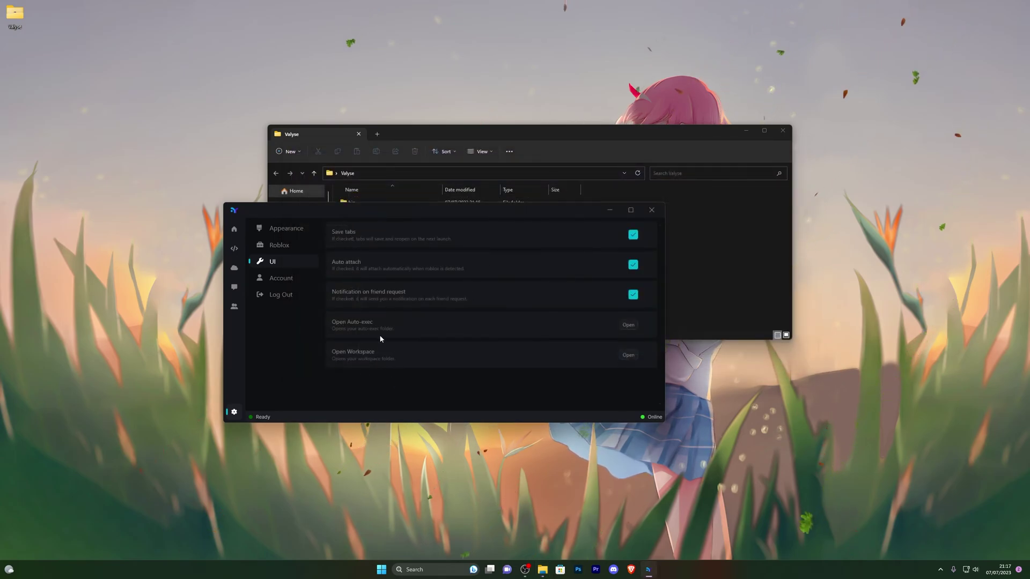
pyautogui.click(283, 279)
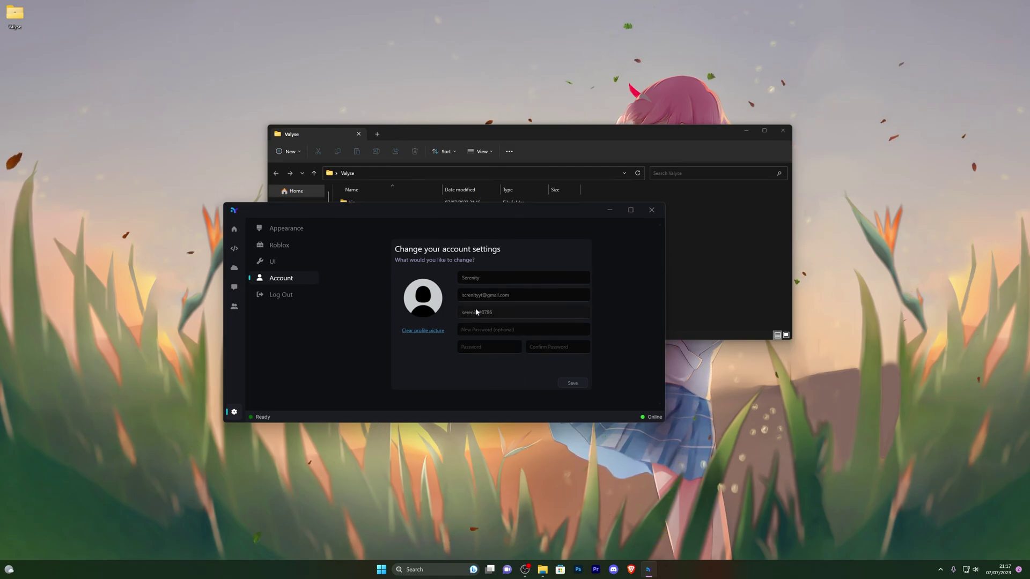
pyautogui.click(235, 306)
pyautogui.click(234, 287)
pyautogui.click(234, 268)
pyautogui.click(234, 248)
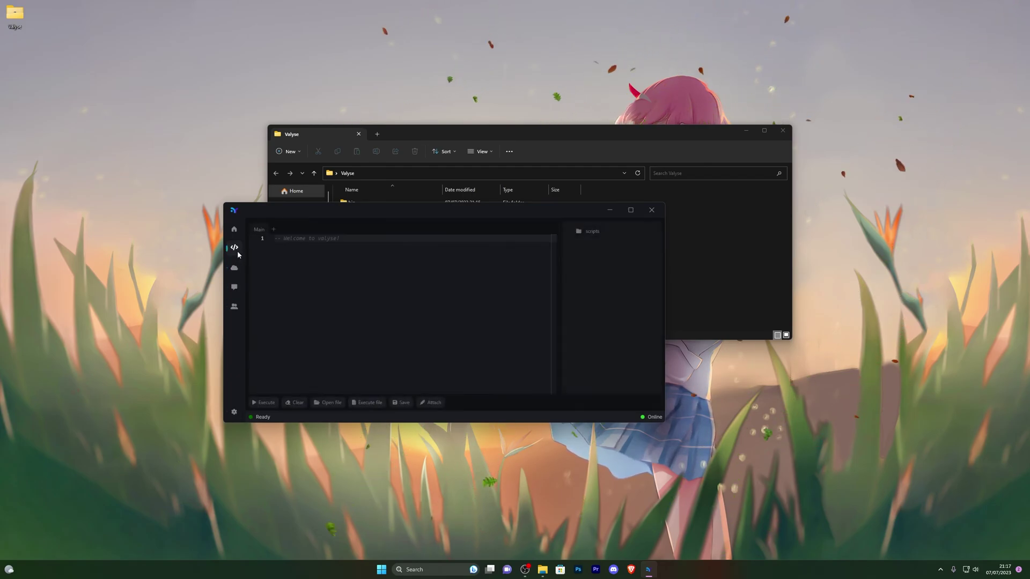
pyautogui.click(234, 229)
# - Search Valyse's script cloud for "arsenal" with ScriptBlox Scripts as the source, and browse the results
pyautogui.click(235, 268)
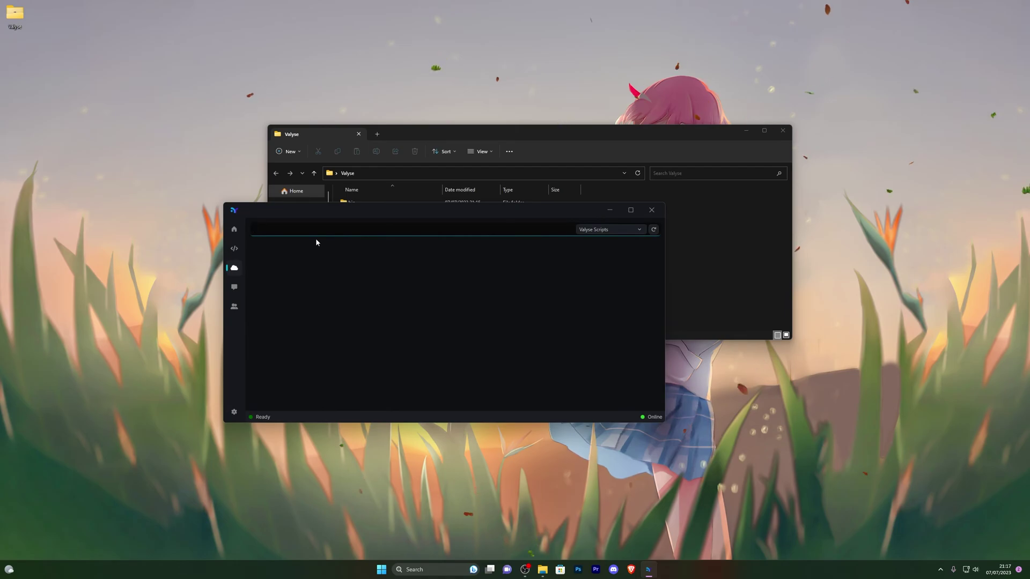
pyautogui.write('ar')
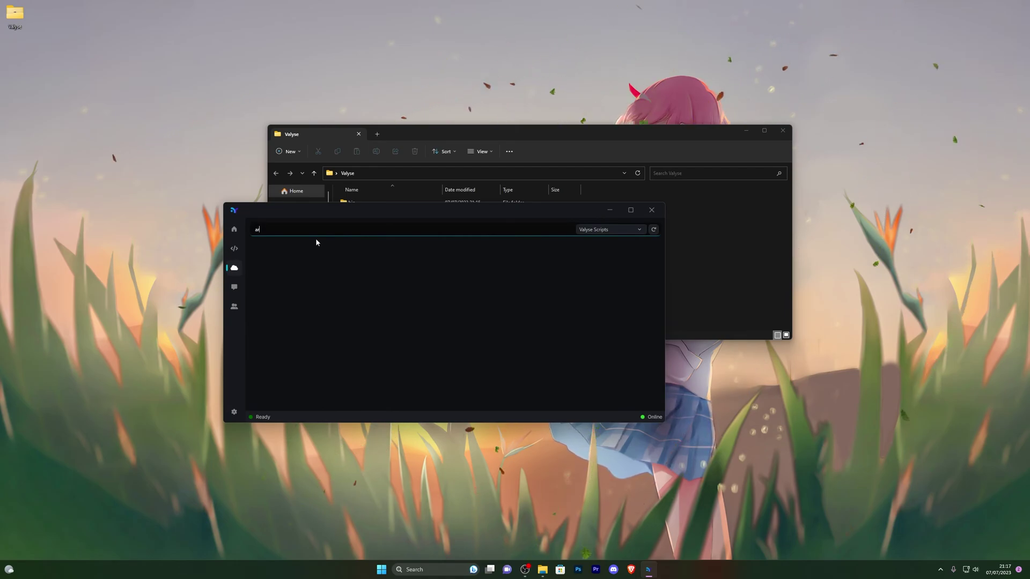
pyautogui.write('senal')
pyautogui.click(608, 231)
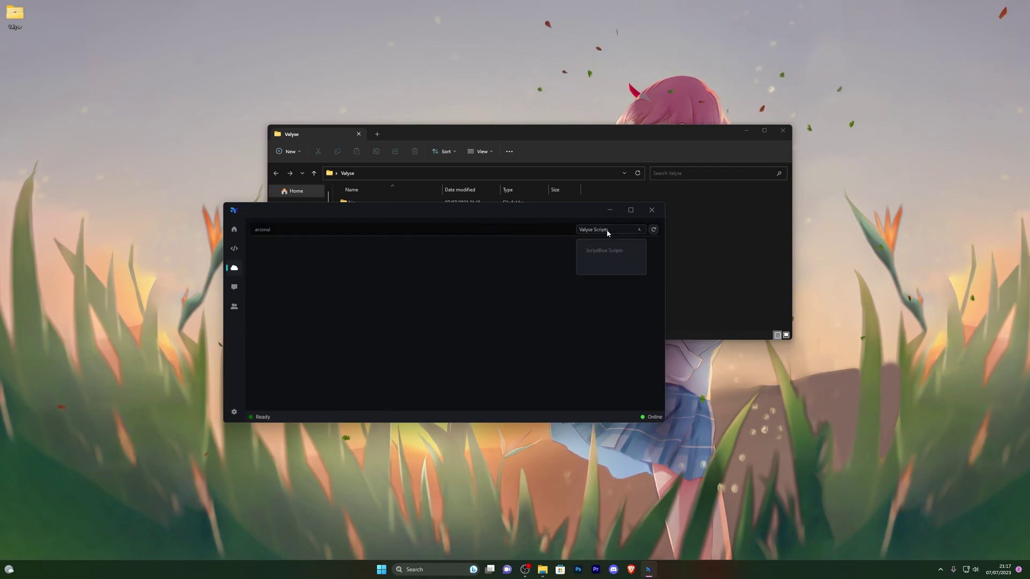
pyautogui.click(600, 266)
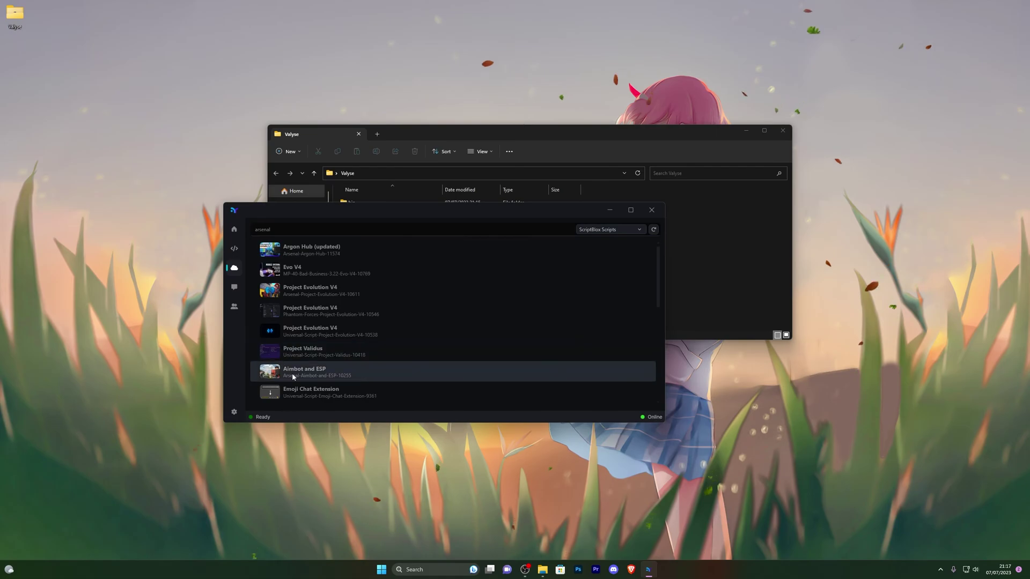
pyautogui.scroll(-3, 301, 365)
pyautogui.scroll(3, 319, 325)
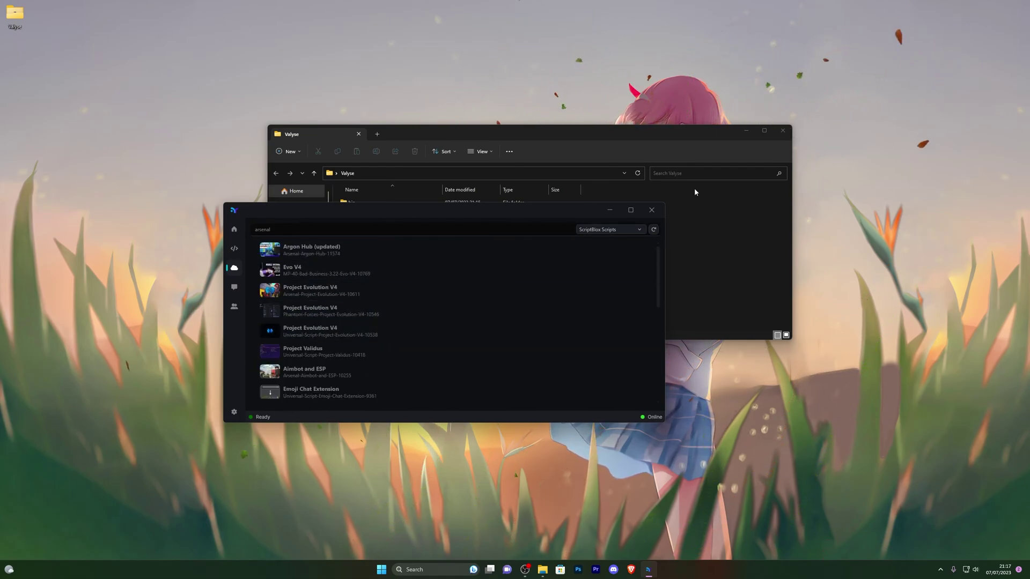
# - Switch to Microsoft Store, search for "roblox", and launch the Roblox app from its listing
pyautogui.click(561, 569)
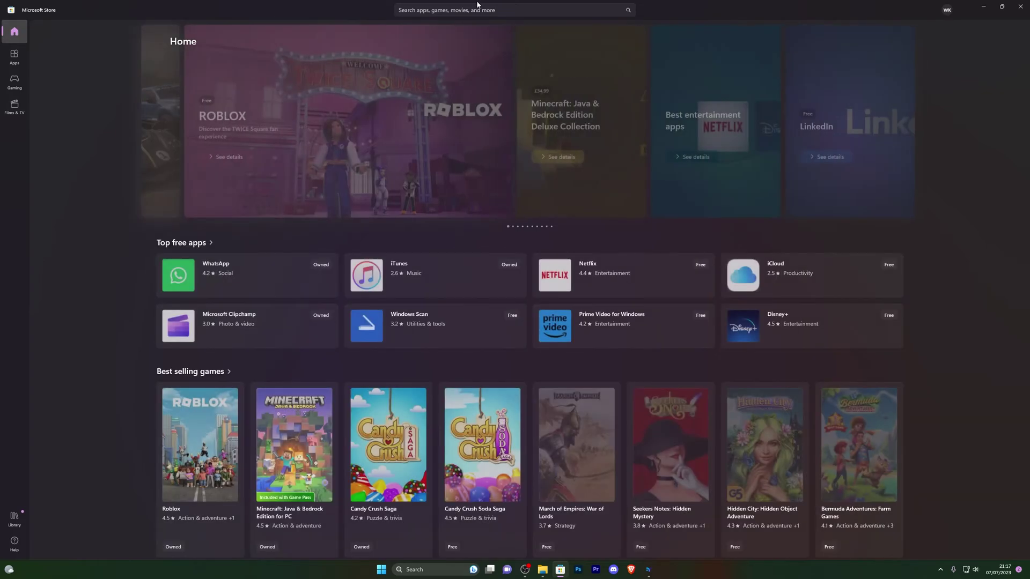
pyautogui.write('roblox')
pyautogui.press('Return')
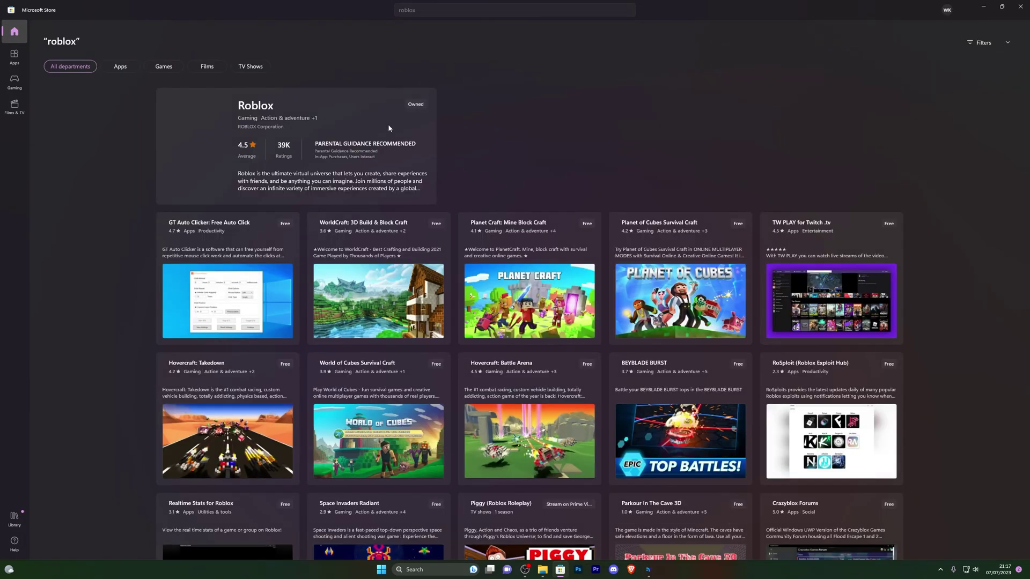
pyautogui.click(304, 132)
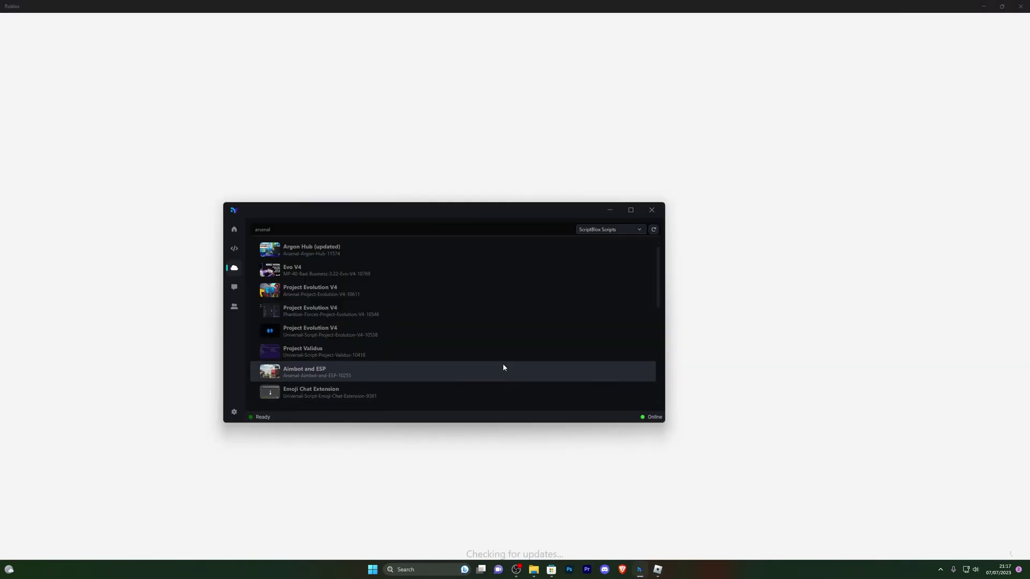
# - Open Valyse's script editor by way of its home page, and look through the games on the Roblox home page
pyautogui.click(233, 230)
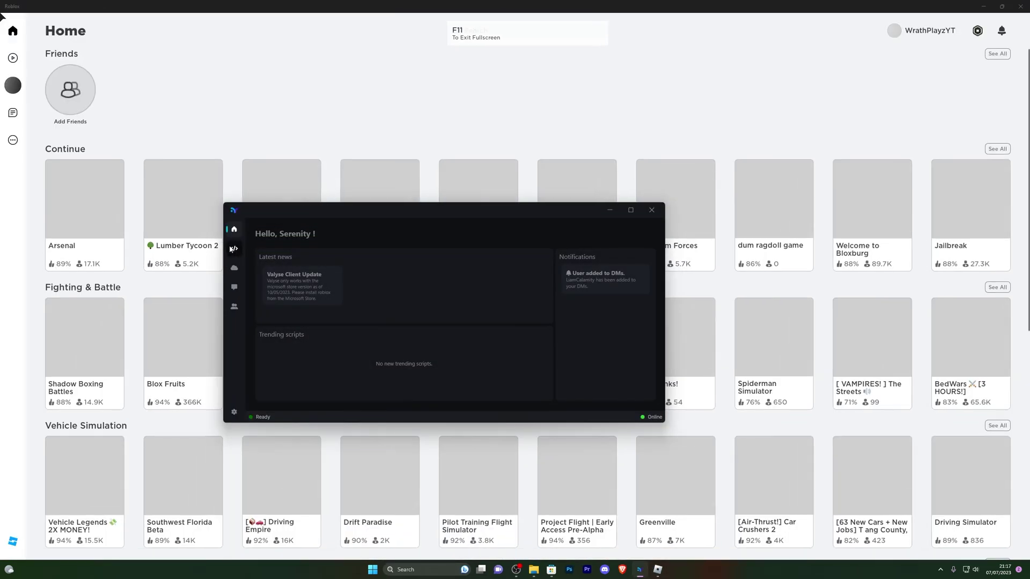
pyautogui.click(234, 248)
pyautogui.scroll(-1, 176, 256)
pyautogui.scroll(-1, 205, 273)
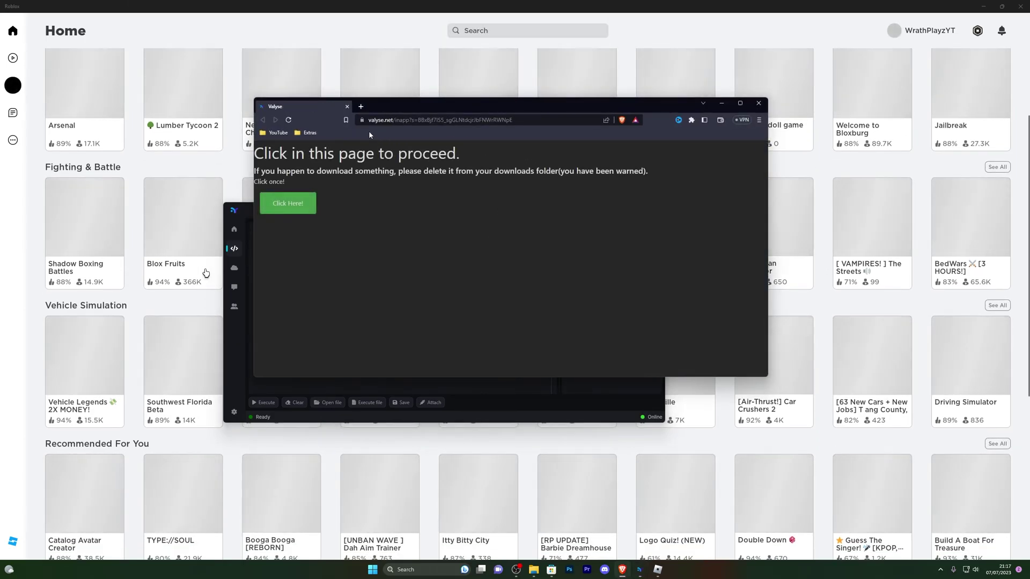
# - Rearrange the browser and Valyse windows, complete the click-through check on the valyse.net page, and close the browser
pyautogui.moveTo(405, 106); pyautogui.dragTo(529, 122)
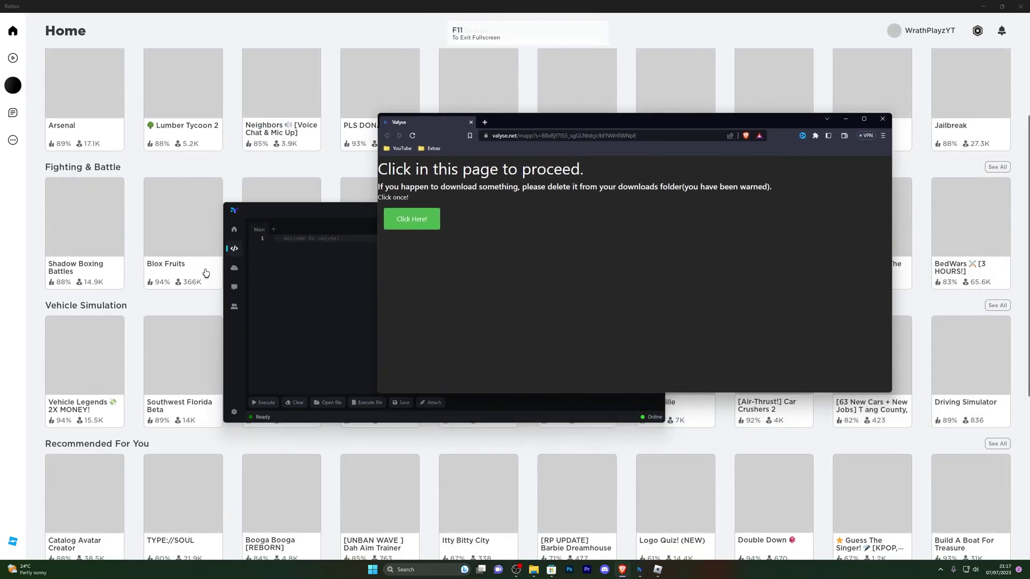
pyautogui.moveTo(303, 216); pyautogui.dragTo(360, 263)
pyautogui.click(499, 215)
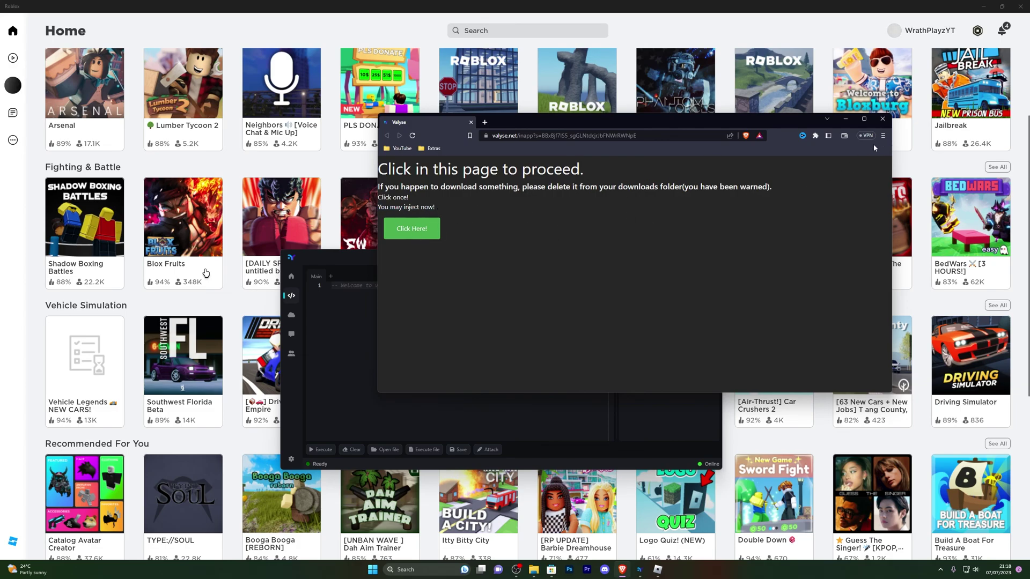
pyautogui.click(882, 119)
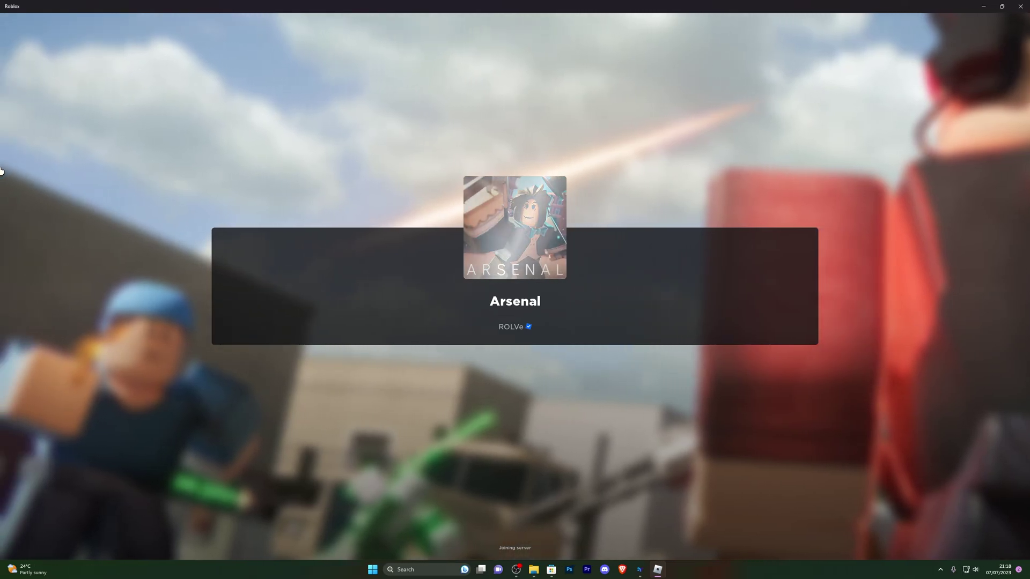
# - Run the PWNERHUB.lua script from Valyse's editor in Arsenal, and minimize Valyse
pyautogui.hotkey('alt', 'Tab')
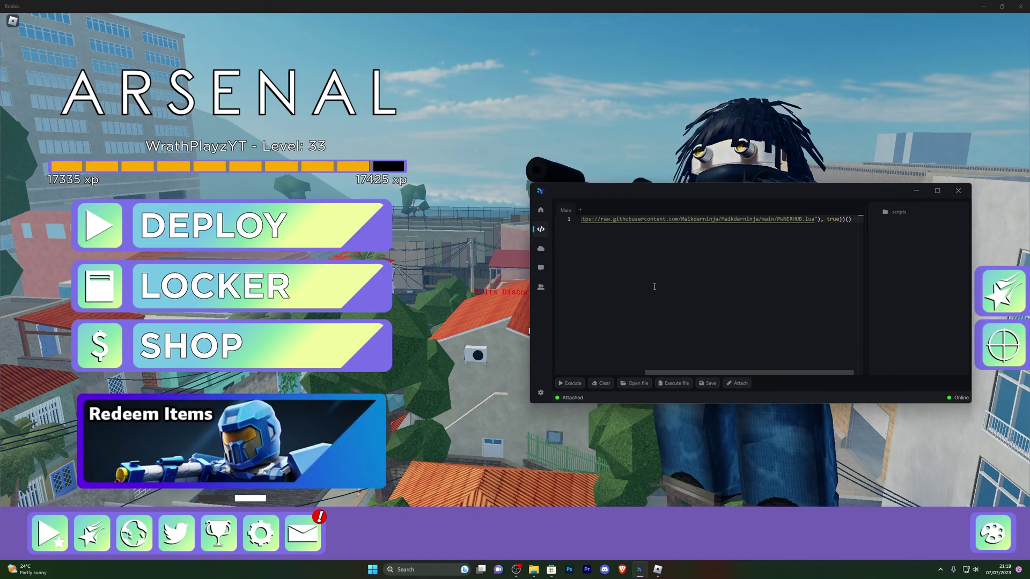
pyautogui.click(916, 191)
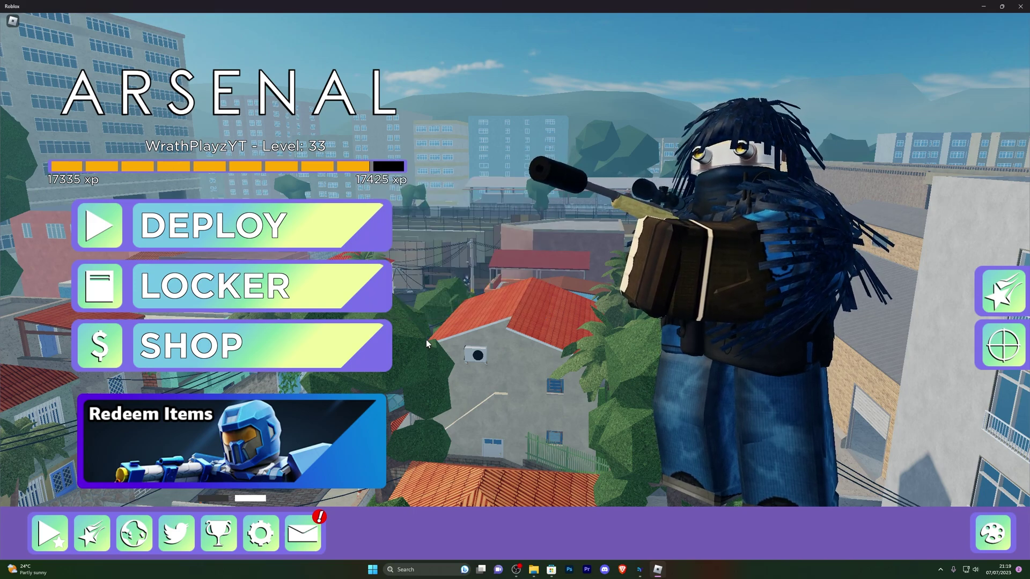
# - Reposition the script's in-game menu, enable ESP in its Visuals settings, and try Show Names on and off
pyautogui.moveTo(487, 133); pyautogui.dragTo(597, 142)
pyautogui.click(537, 154)
pyautogui.click(486, 183)
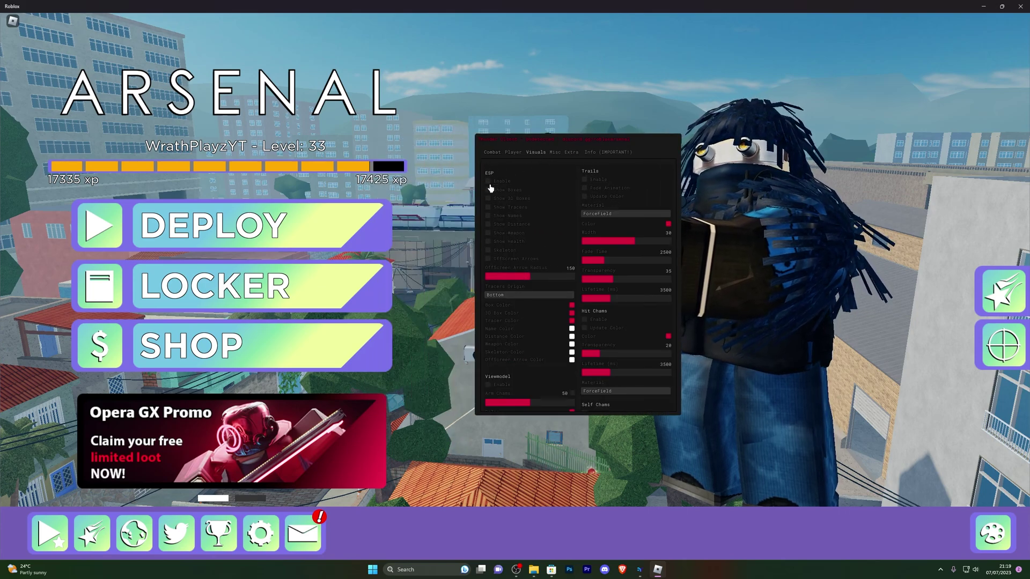
pyautogui.click(488, 216)
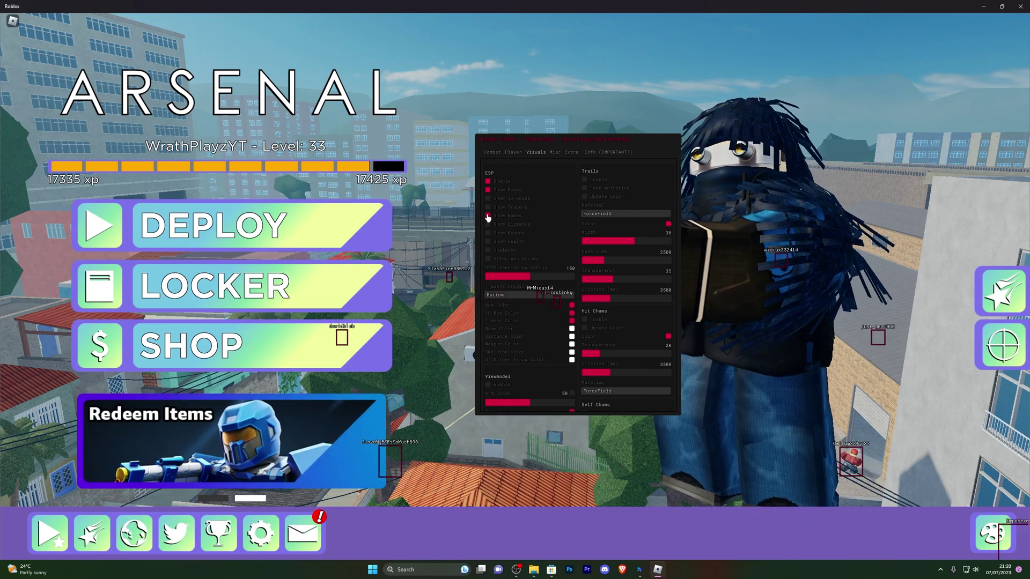
pyautogui.click(488, 216)
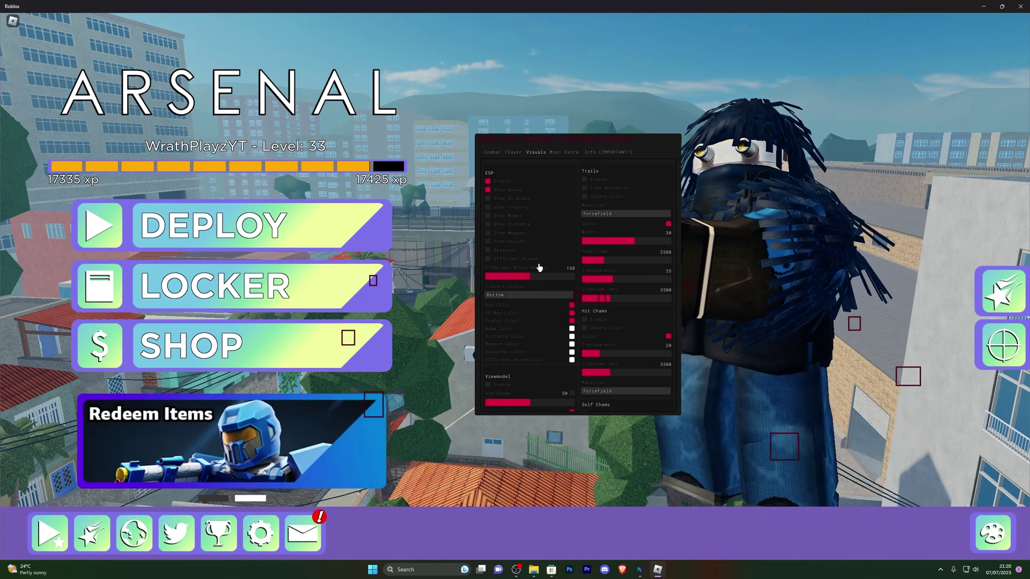